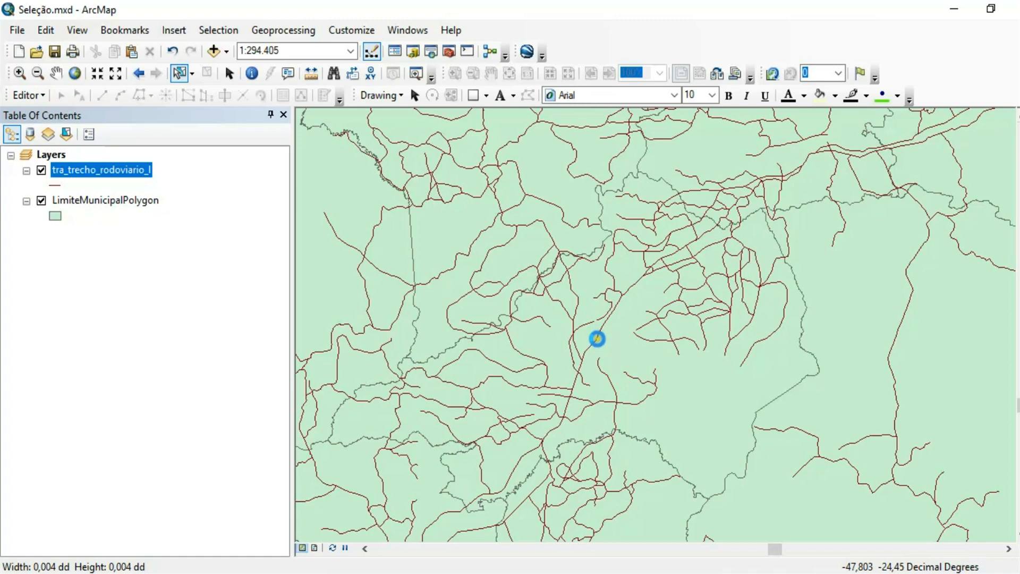
Step: Select the consecutive tra_trecho_rodoviario_l road segments along the diagonal highway on the map, adding each to the selection
left_click(597, 338)
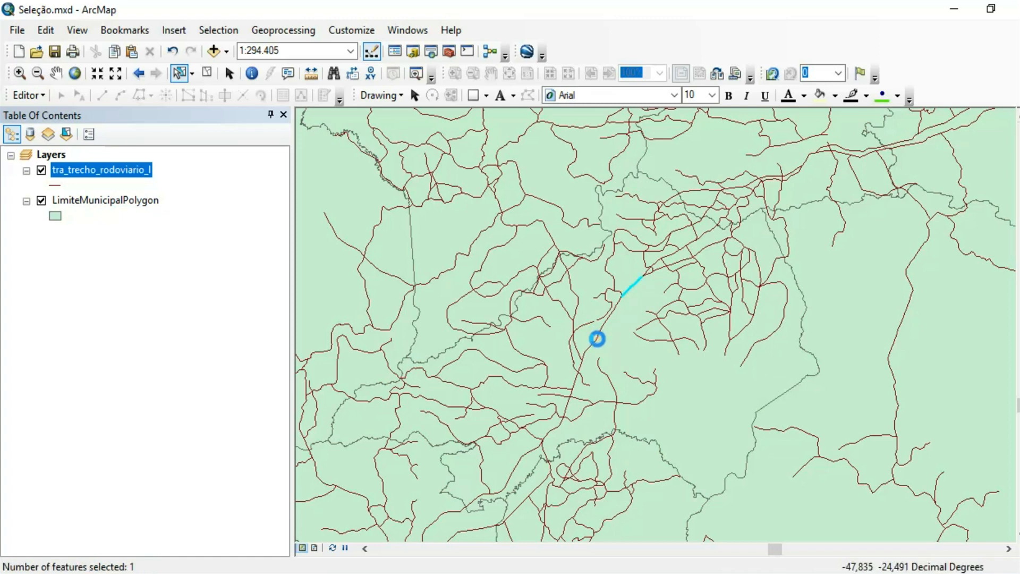
left_click(597, 338, "shift")
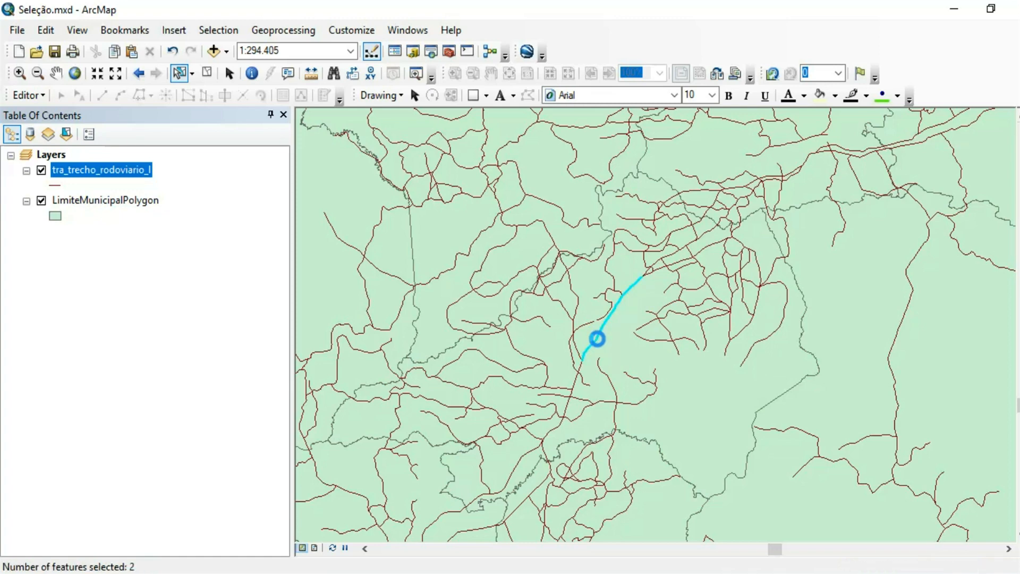
left_click(648, 271)
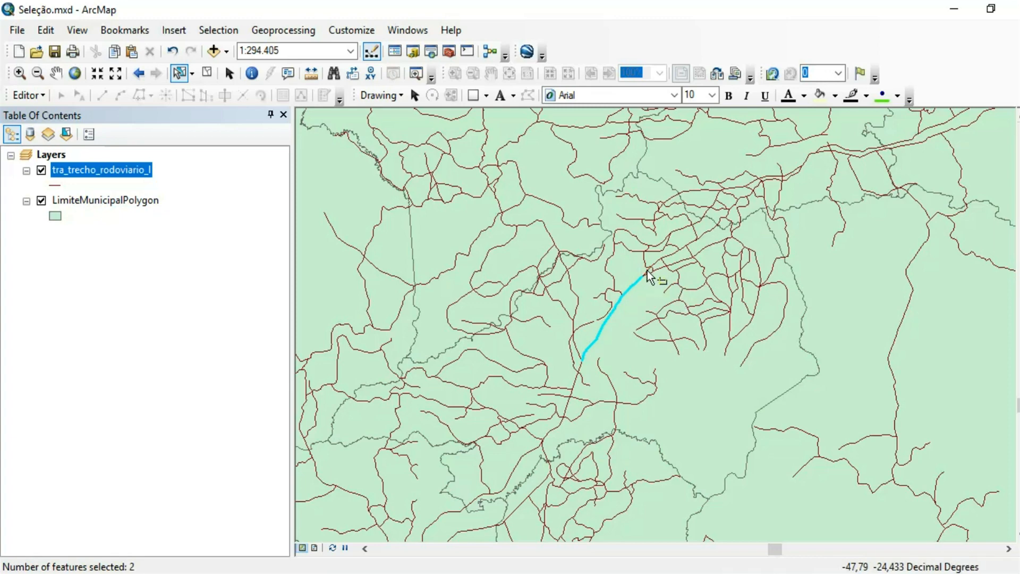
left_click(658, 264, "shift")
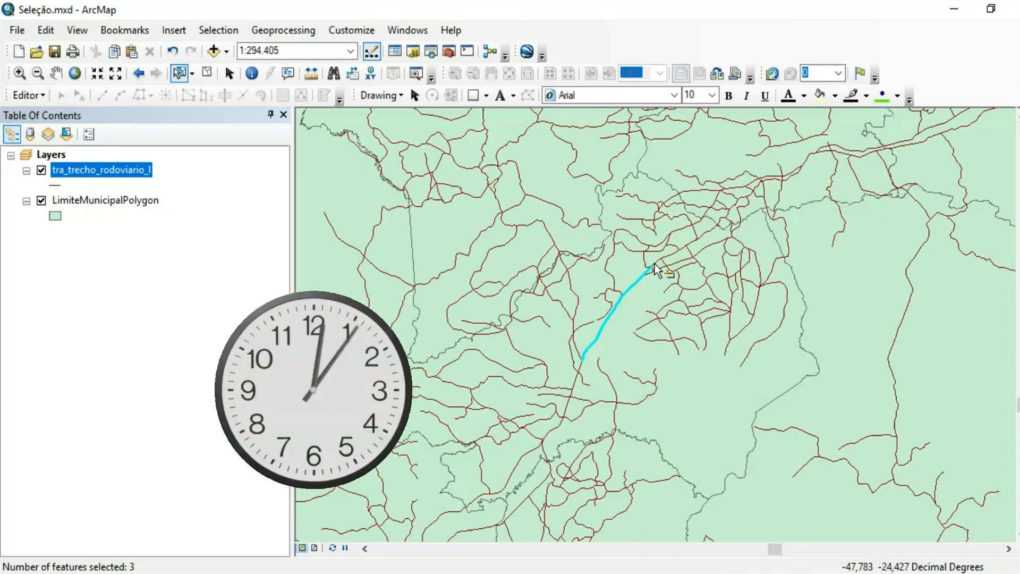
left_click(659, 263, "shift")
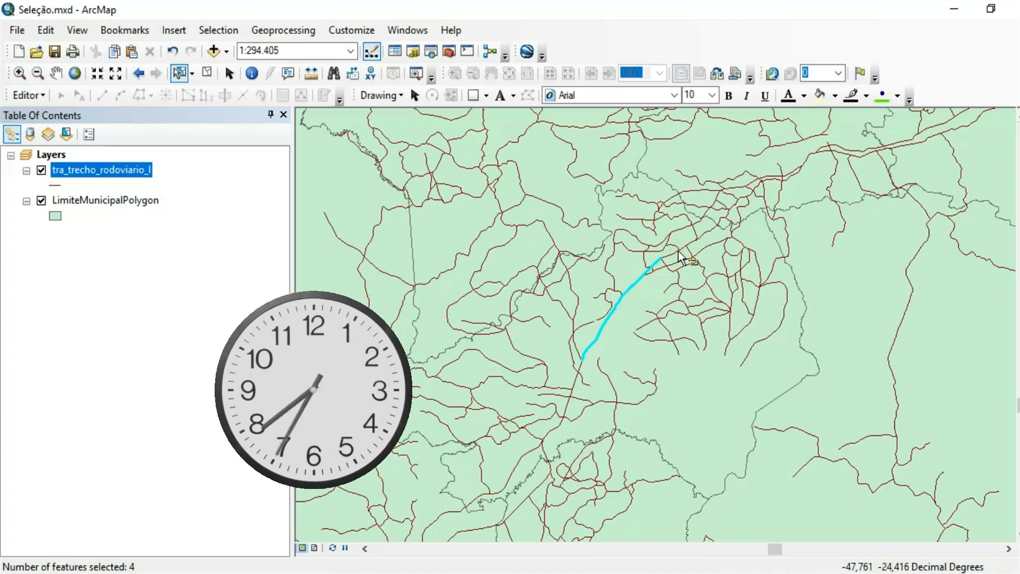
left_click(679, 254, "shift")
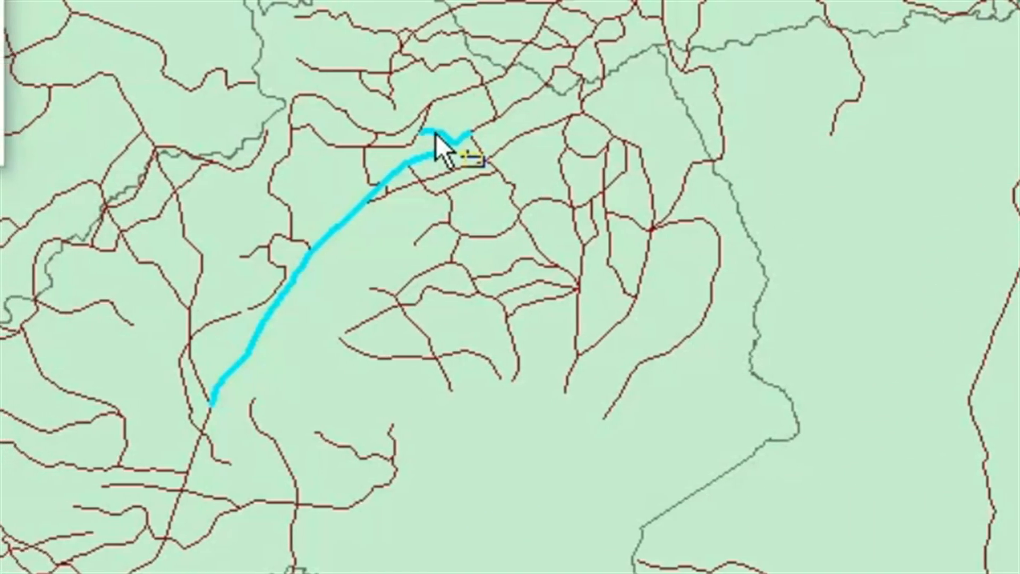
left_click(442, 134, "shift")
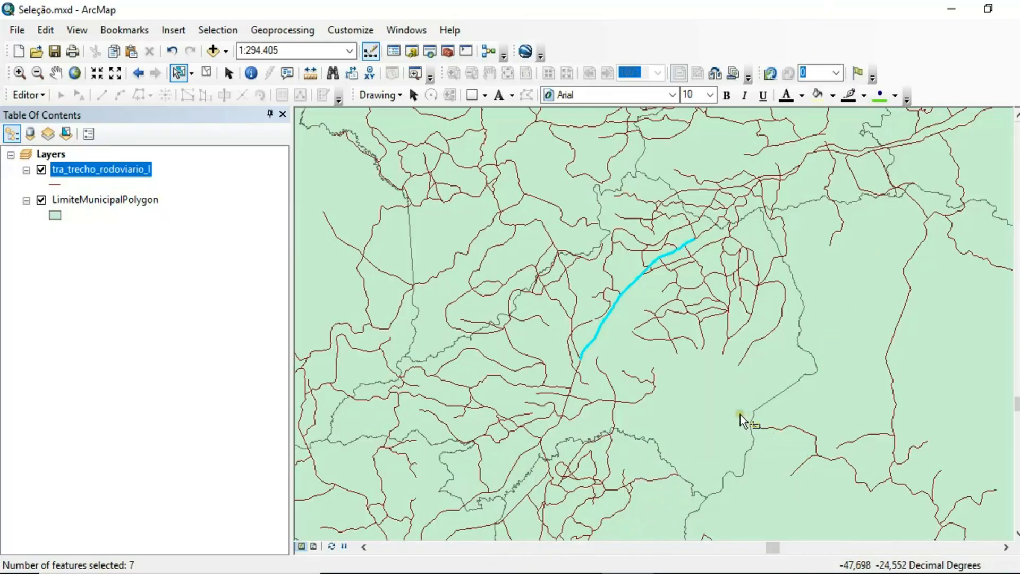
Step: Open the attribute table of tra_trecho_rodoviario_l and sort its records by codtrechor in ascending order
right_click(70, 170)
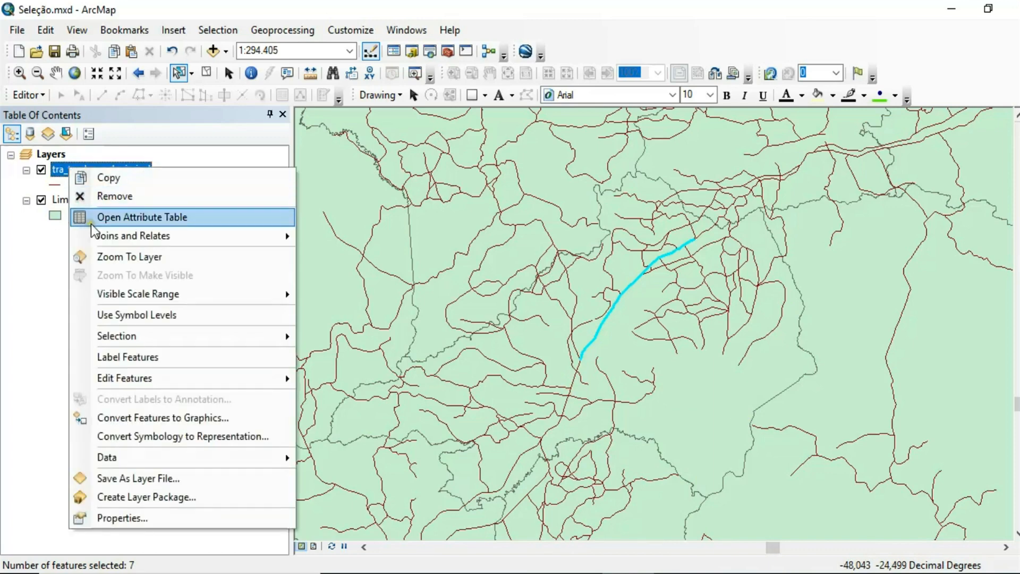
left_click(130, 218)
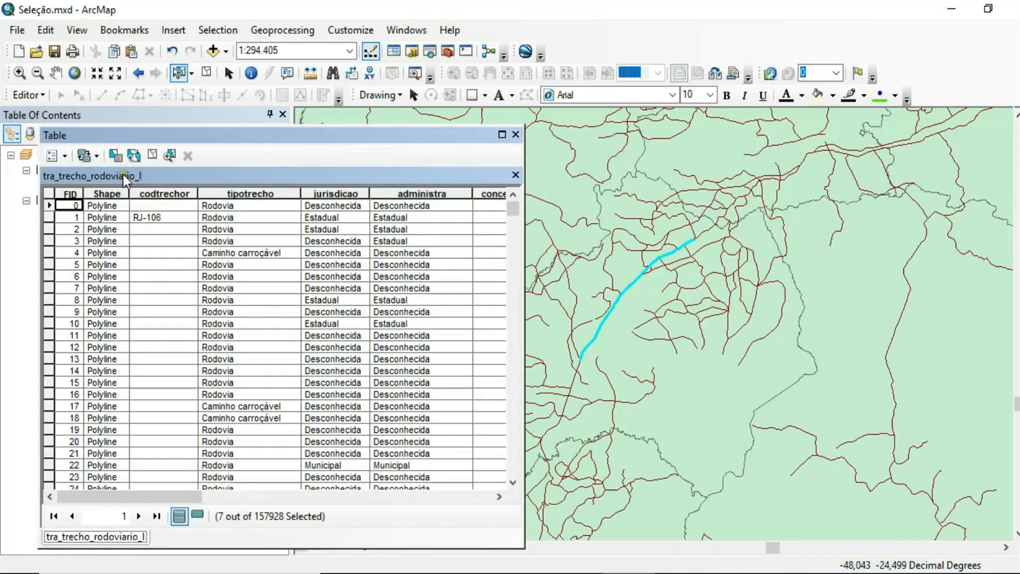
left_click(147, 194)
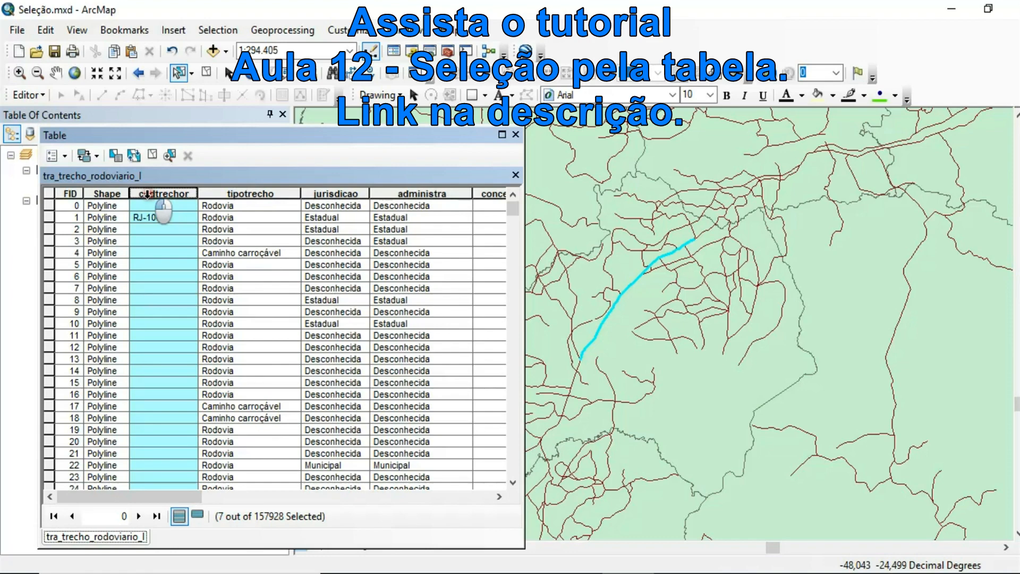
double_click(149, 195)
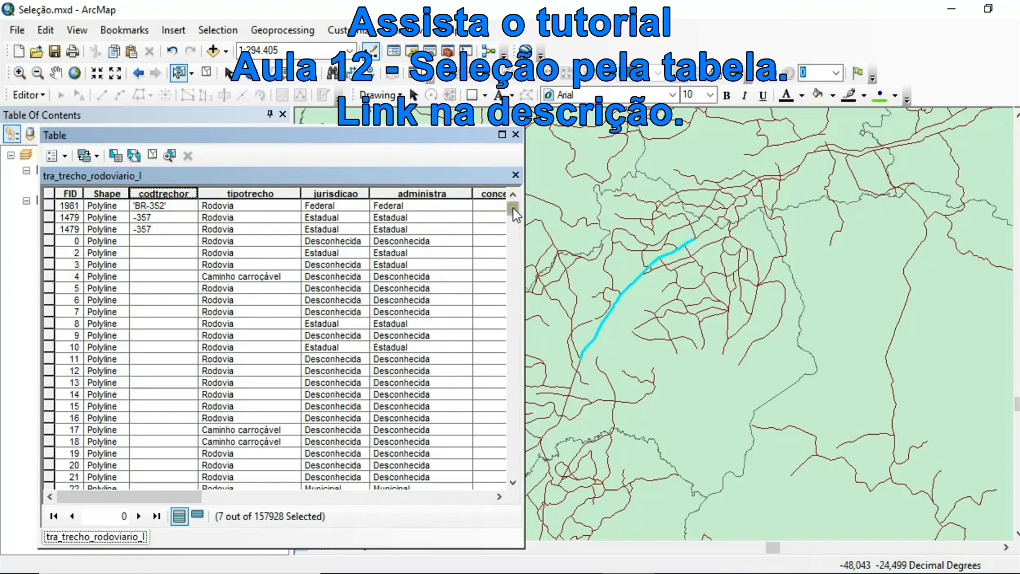
Step: Select every record in the table whose codtrechor is exactly BR-116, and close the table after checking the map
left_click_drag(513, 208, 512, 417)
scroll(144, 388, "down", 15)
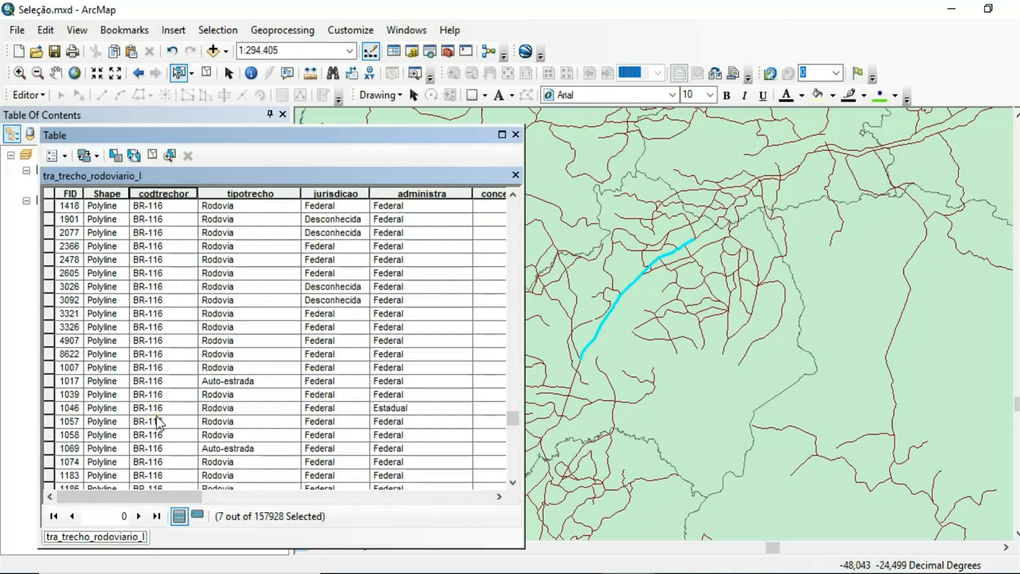
scroll(152, 409, "up", 5)
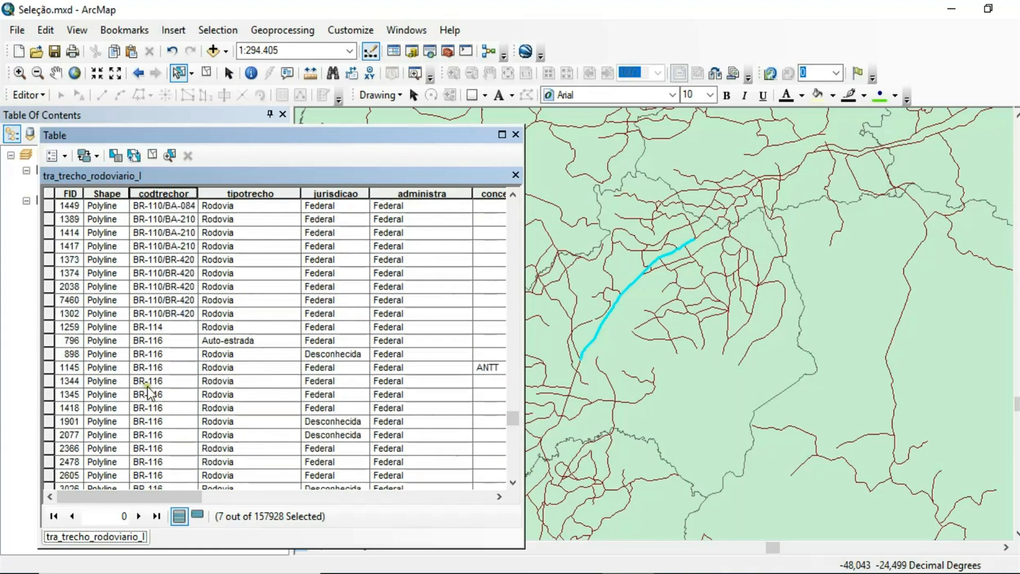
left_click(47, 340)
scroll(59, 362, "down", 9)
scroll(66, 371, "down", 20)
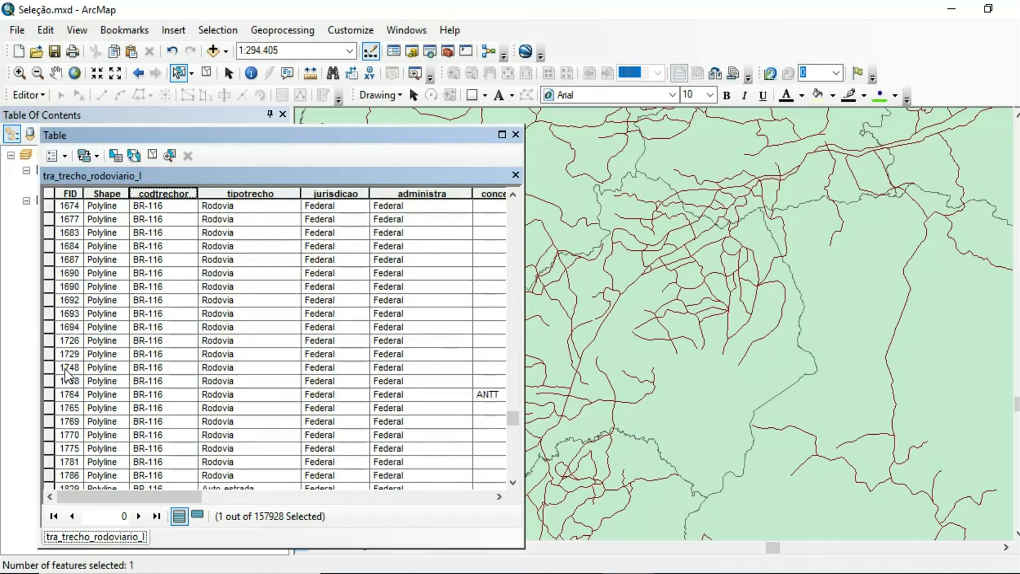
scroll(67, 372, "down", 20)
scroll(63, 375, "down", 20)
scroll(63, 375, "down", 20)
scroll(55, 375, "down", 15)
scroll(55, 384, "down", 20)
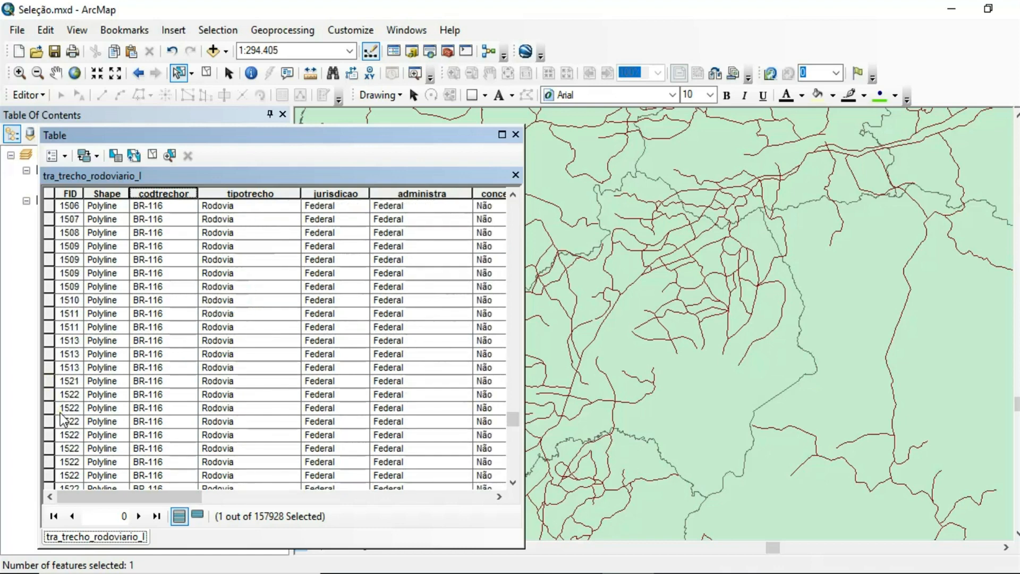
scroll(63, 419, "down", 5)
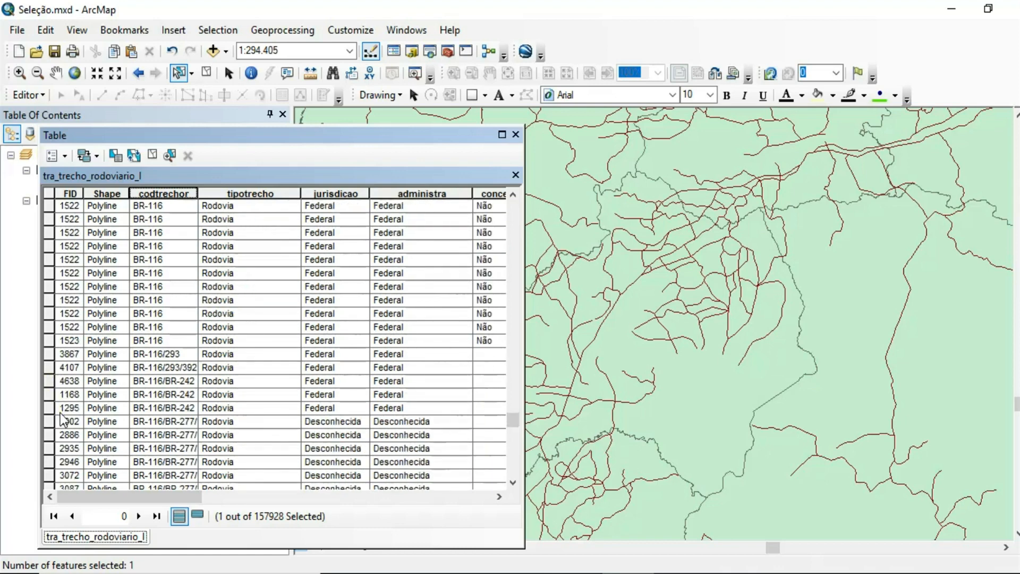
left_click(48, 343, "shift")
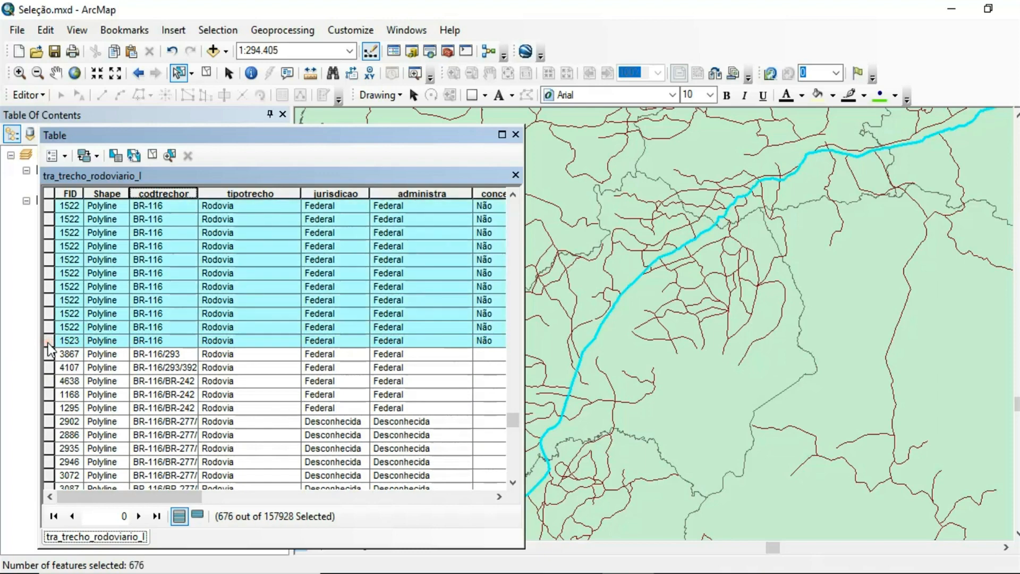
left_click_drag(457, 138, 321, 109)
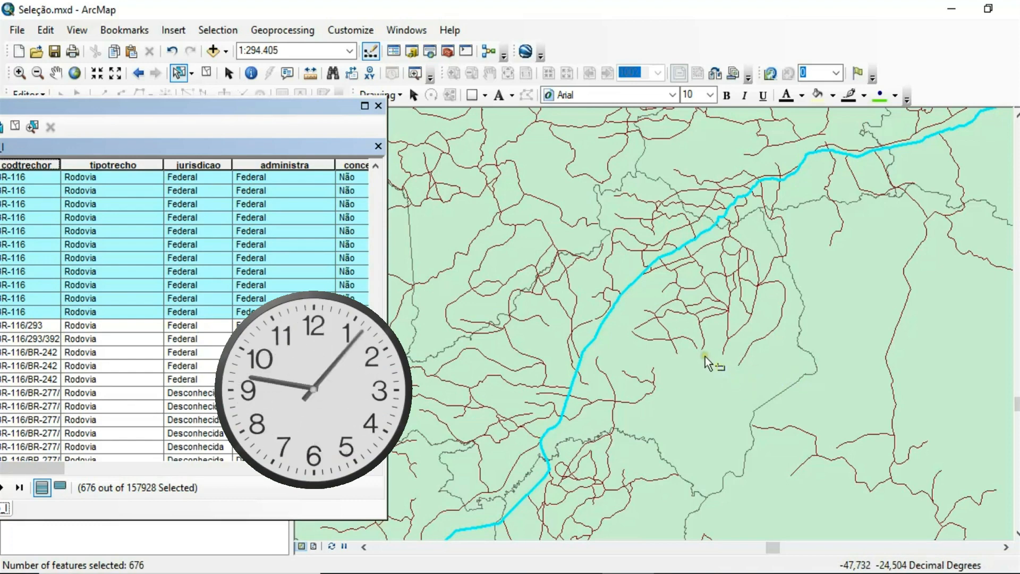
left_click(378, 107)
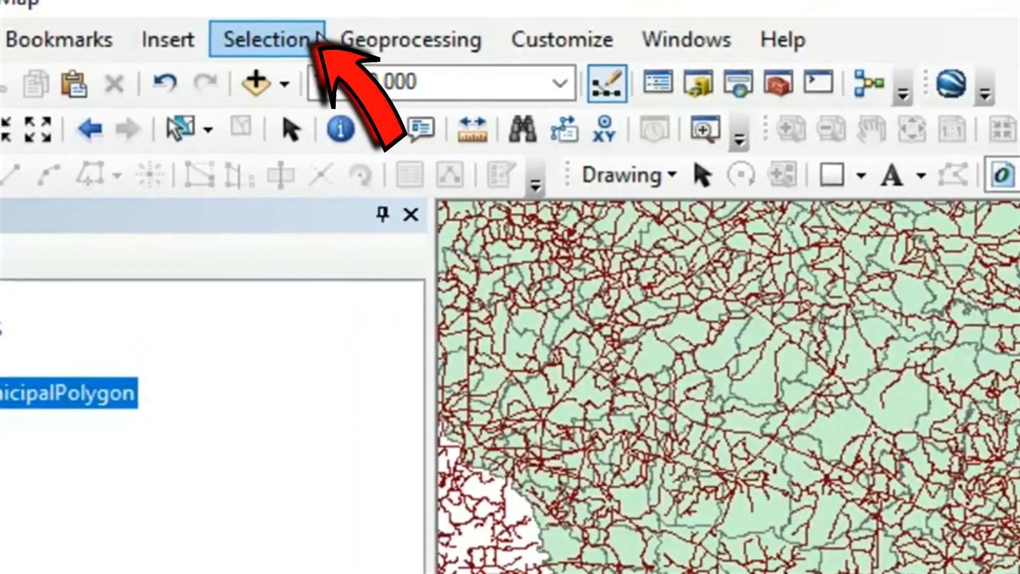
Step: Start a Select By Attributes query with RODOVIAS as the target layer
left_click(290, 36)
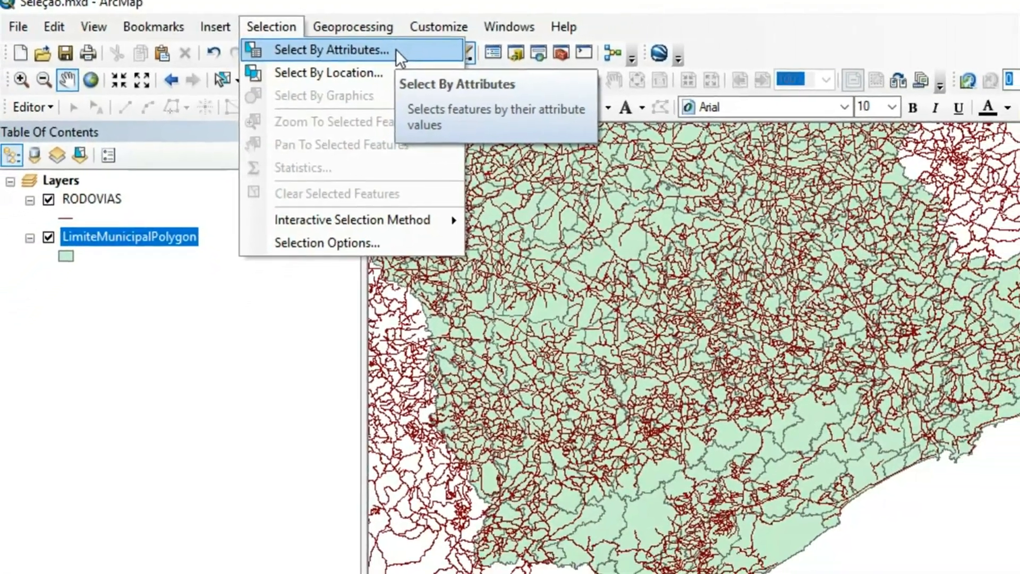
left_click(404, 53)
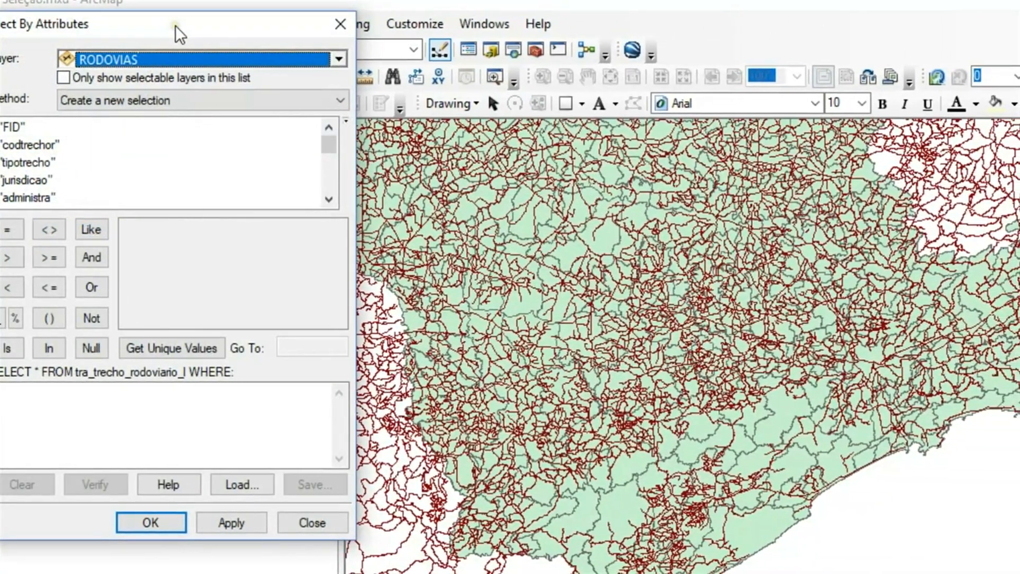
left_click_drag(186, 26, 627, 54)
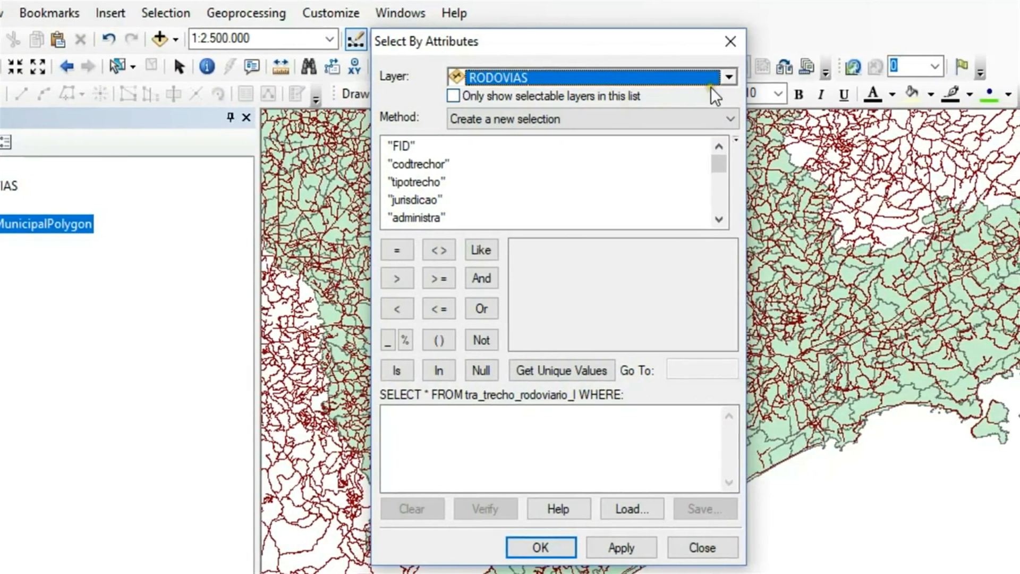
left_click(728, 77)
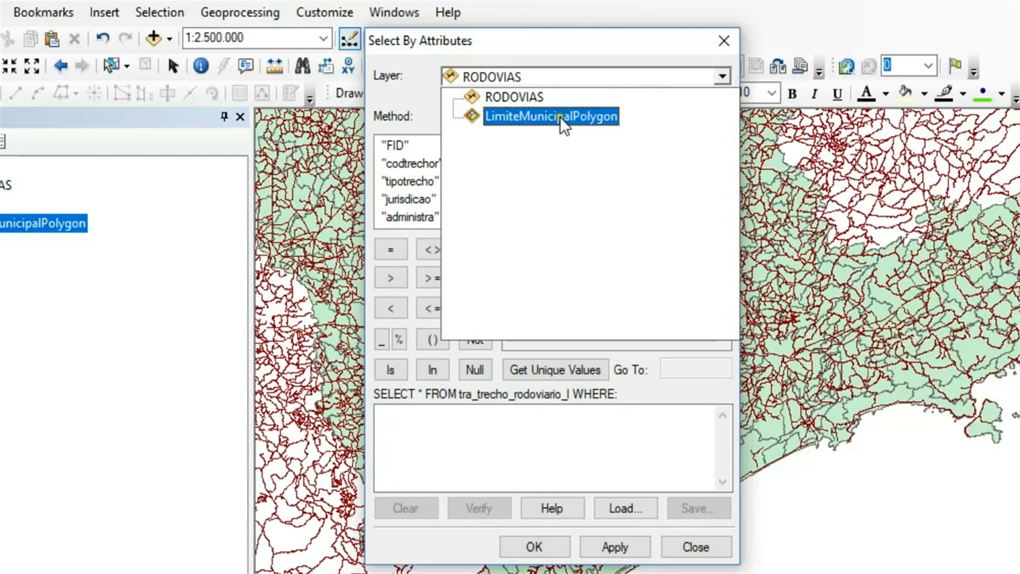
left_click(514, 97)
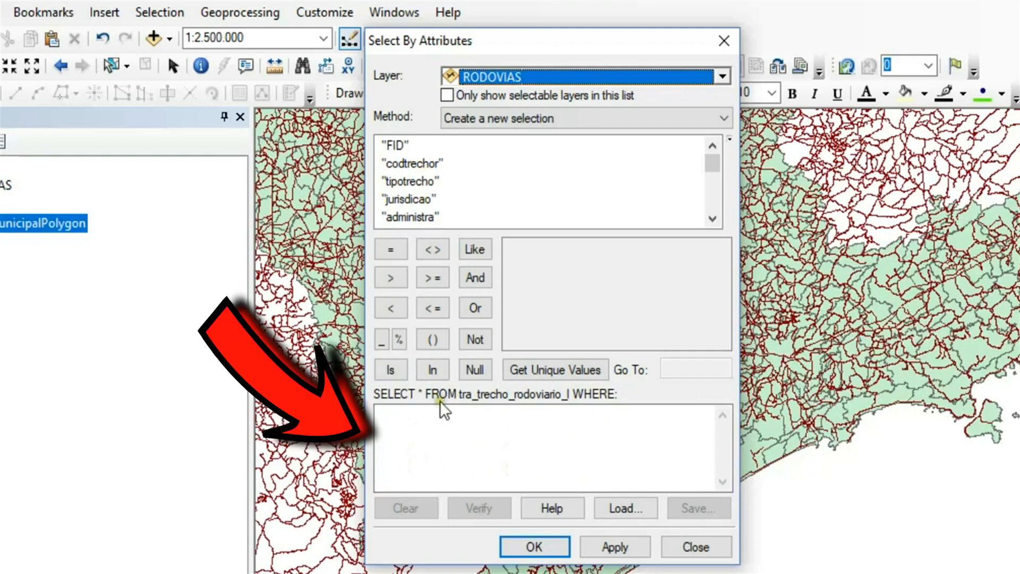
Step: Begin the WHERE expression with "codtrechor" = and list the unique values of that field
left_click(415, 164)
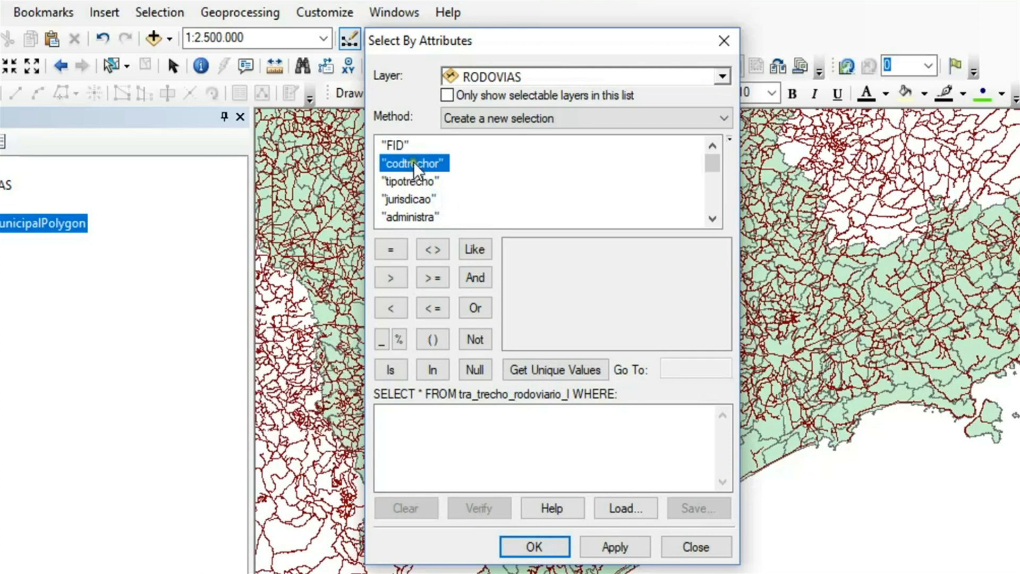
left_click(444, 437)
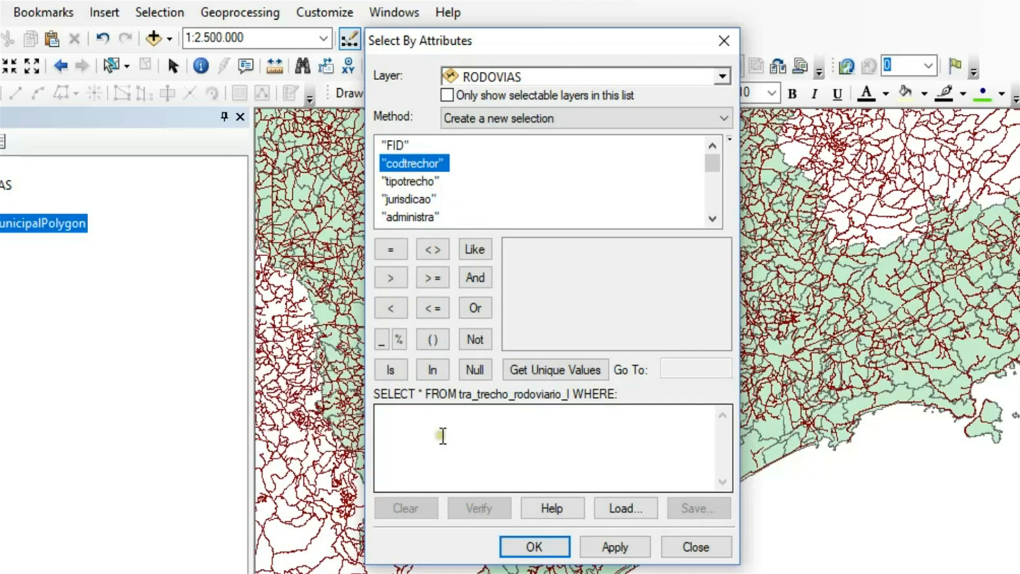
double_click(435, 164)
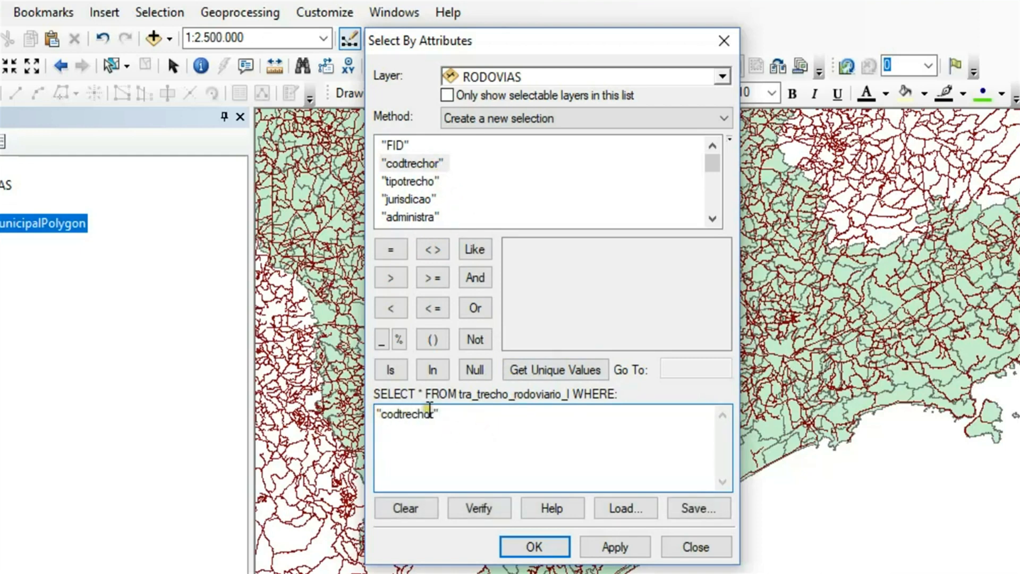
left_click(392, 250)
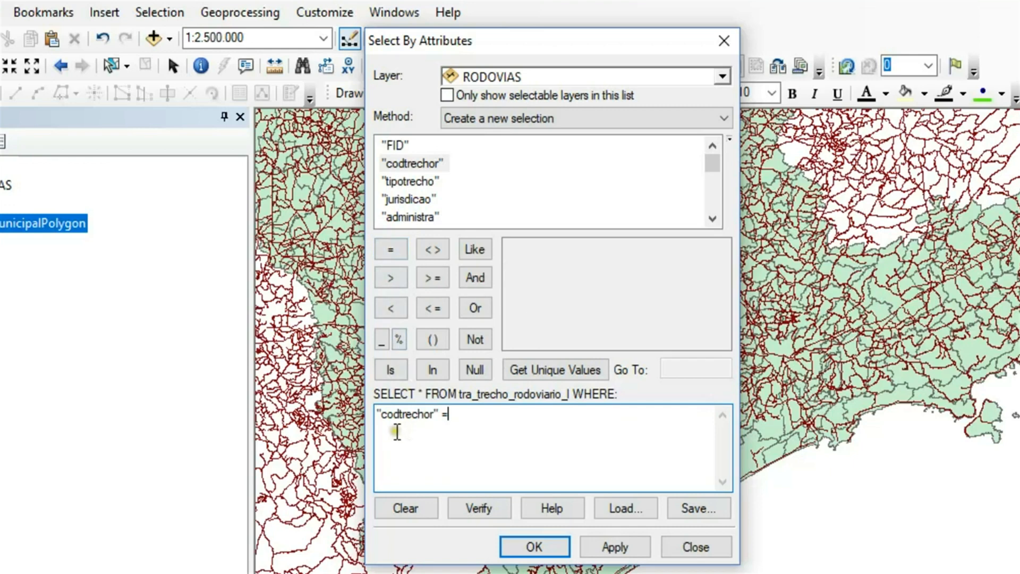
left_click(573, 372)
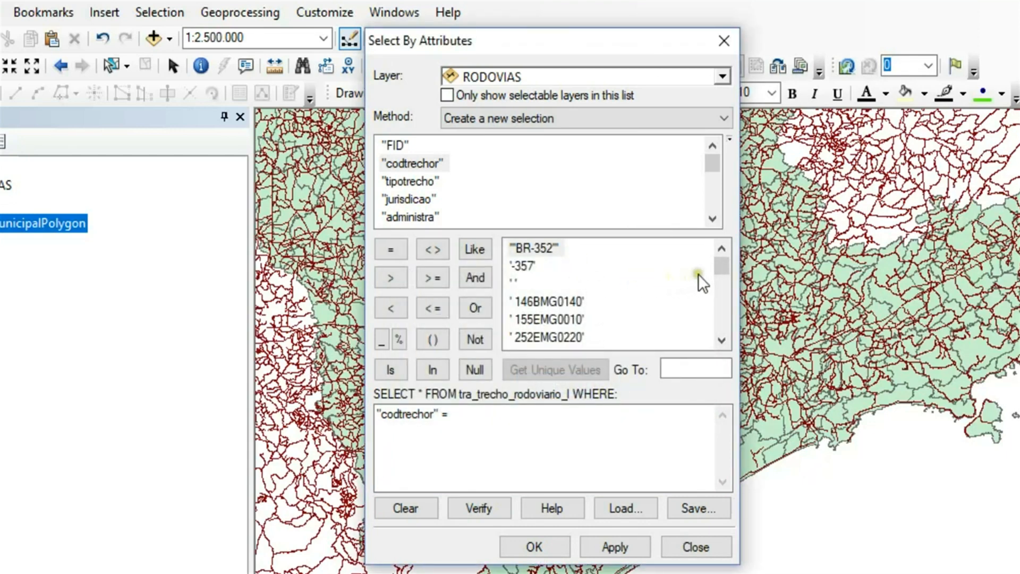
Step: Complete the WHERE expression with the unique value 'BR-116' so that it reads "codtrechor" = 'BR-116'
mouse_move(716, 266)
left_mouse_down()
mouse_move(725, 330)
mouse_move(719, 279)
left_mouse_up()
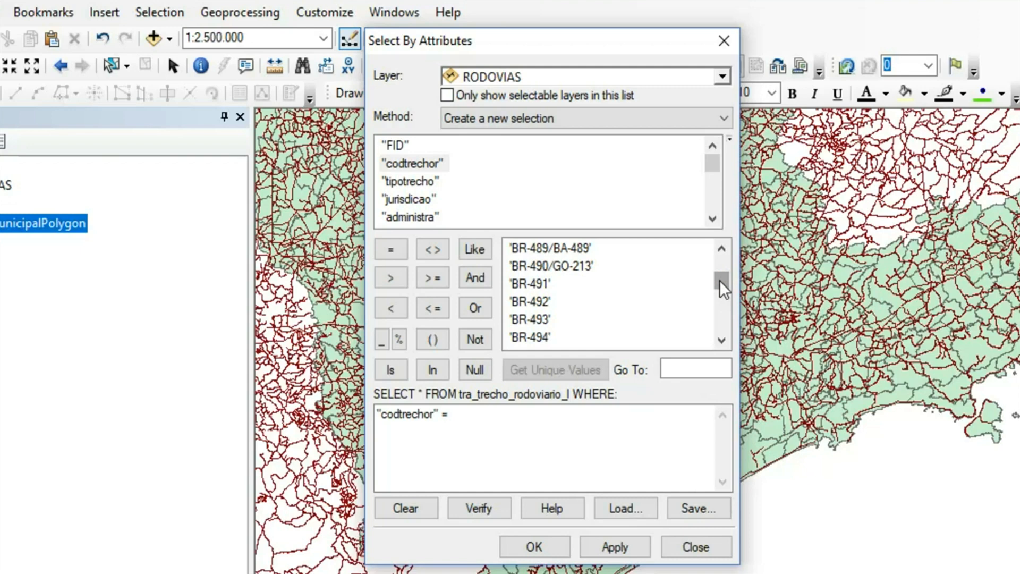
left_click(722, 248)
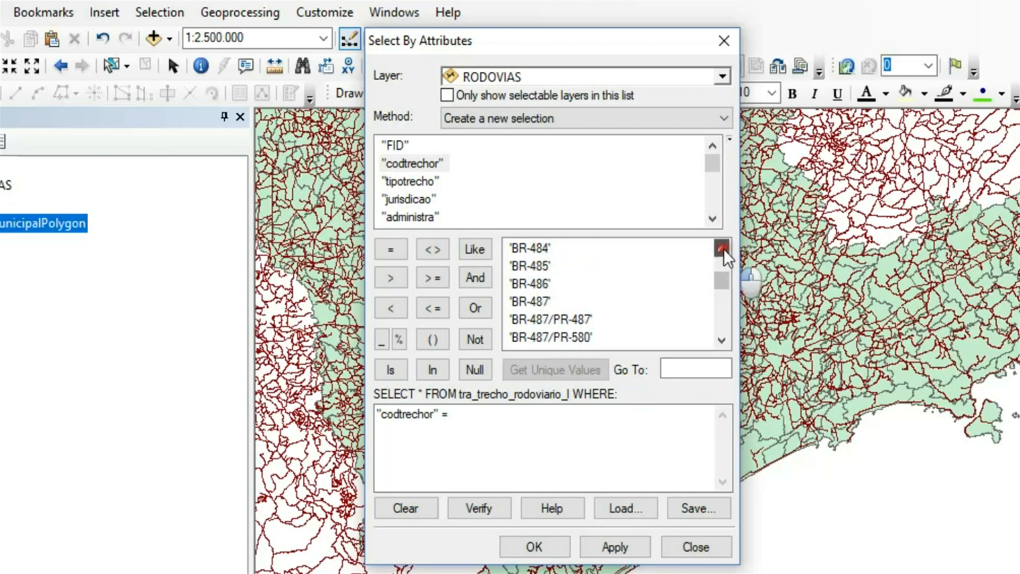
left_click(723, 248)
left_click(723, 249)
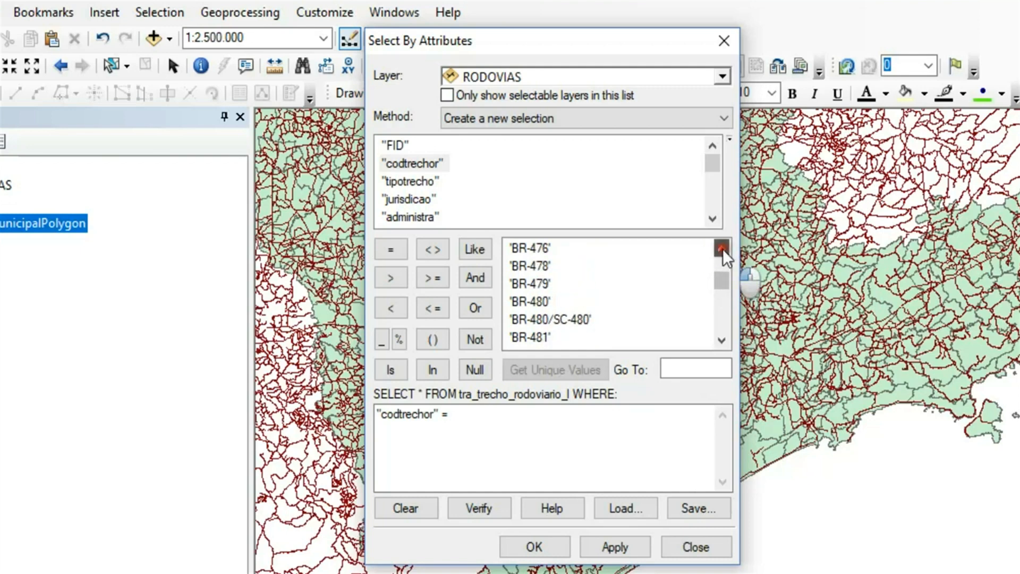
left_click(723, 249)
left_click(723, 249)
left_click(723, 248)
left_click(723, 249)
left_click(722, 249)
left_click(718, 269)
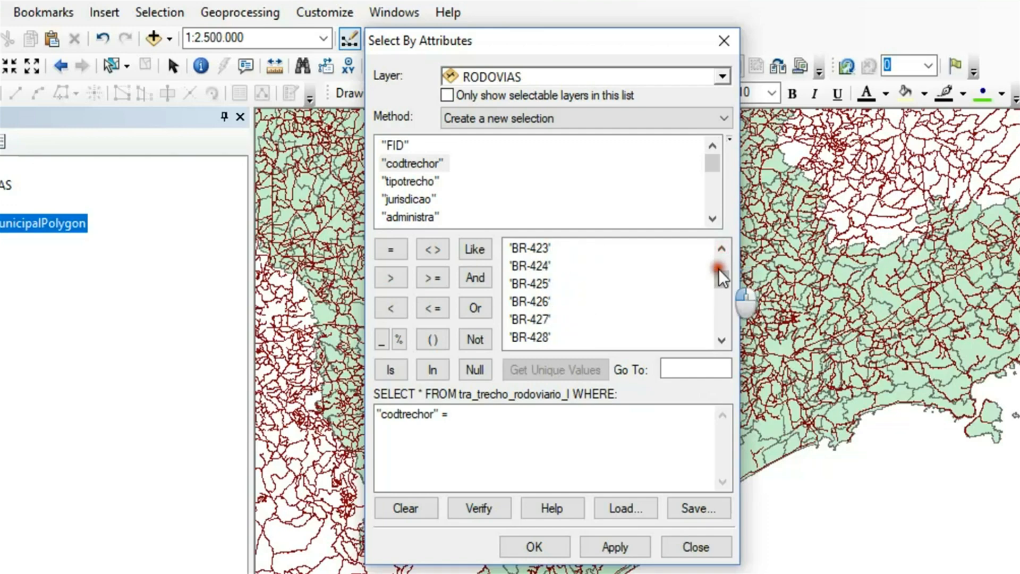
left_click(719, 266)
left_click(720, 266)
left_click(721, 340)
left_click(721, 340)
left_click(721, 340)
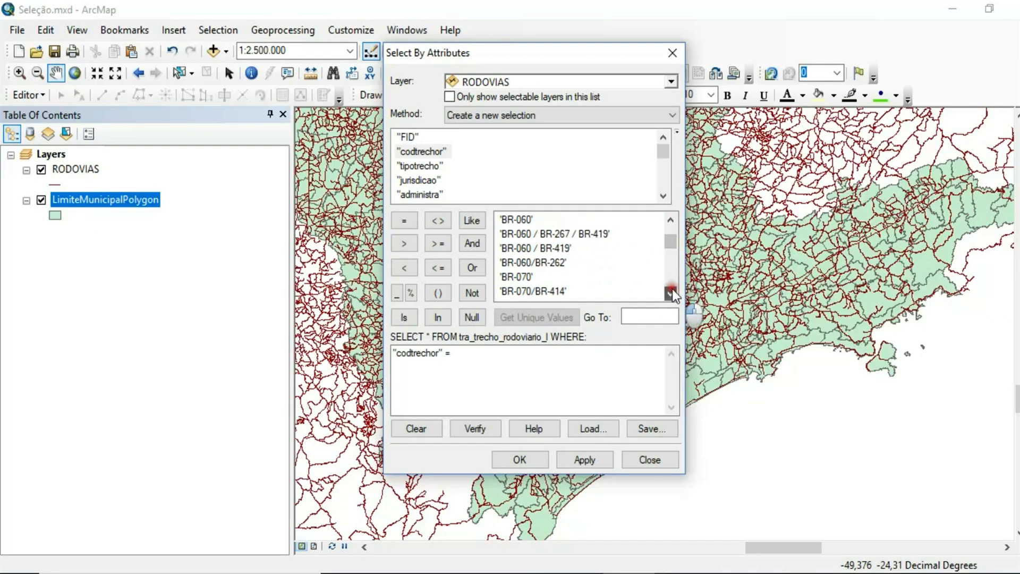
left_click(671, 291)
left_click(671, 291)
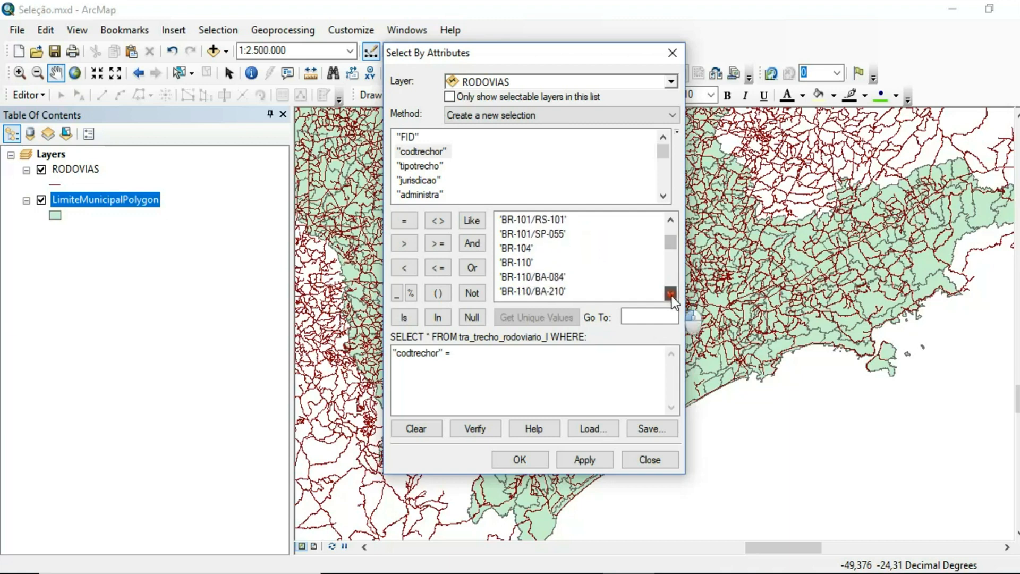
left_click(671, 291)
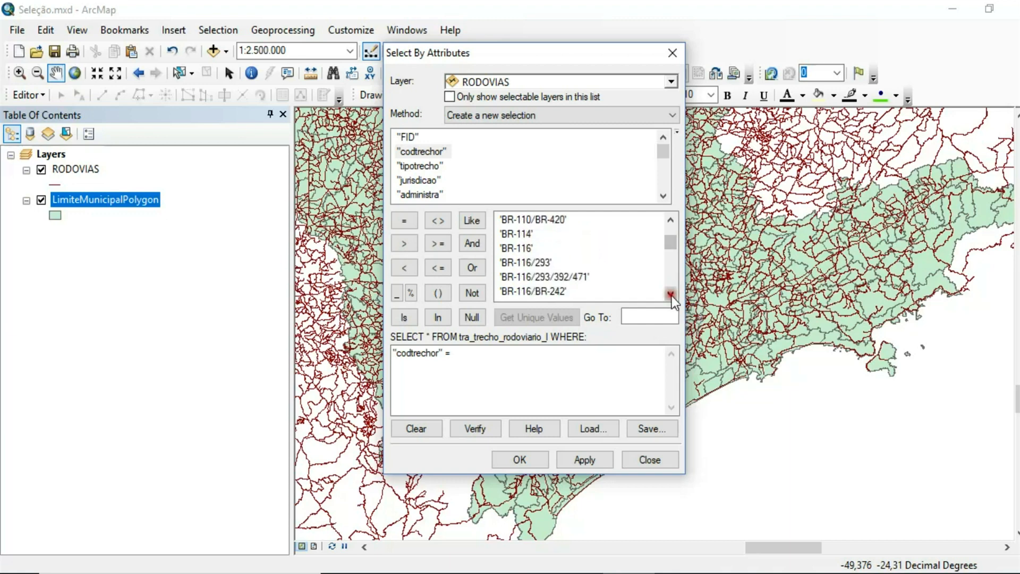
double_click(518, 250)
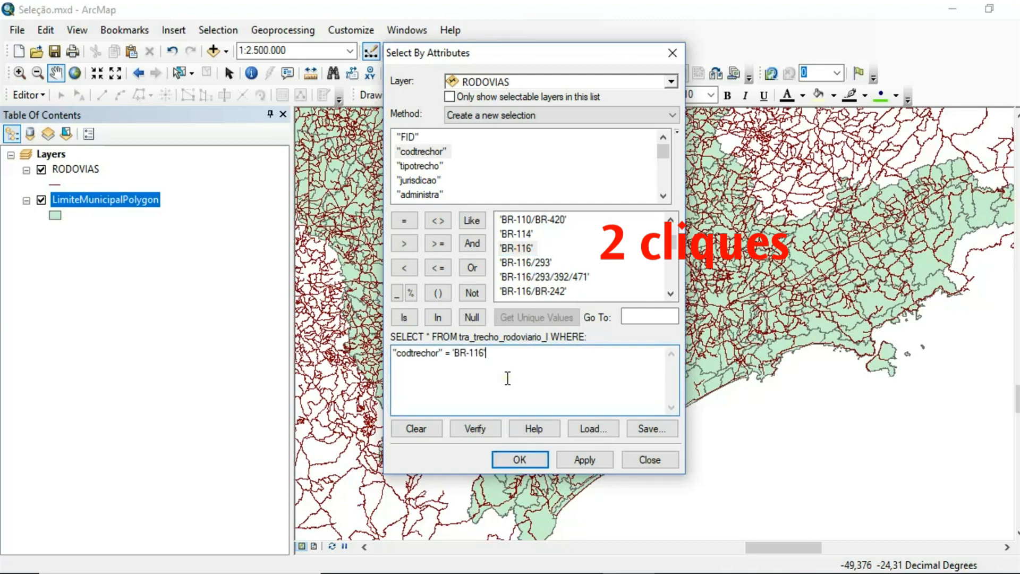
Step: Verify the "codtrechor" = 'BR-116' expression and run the query to select the matching road segments
left_click(492, 430)
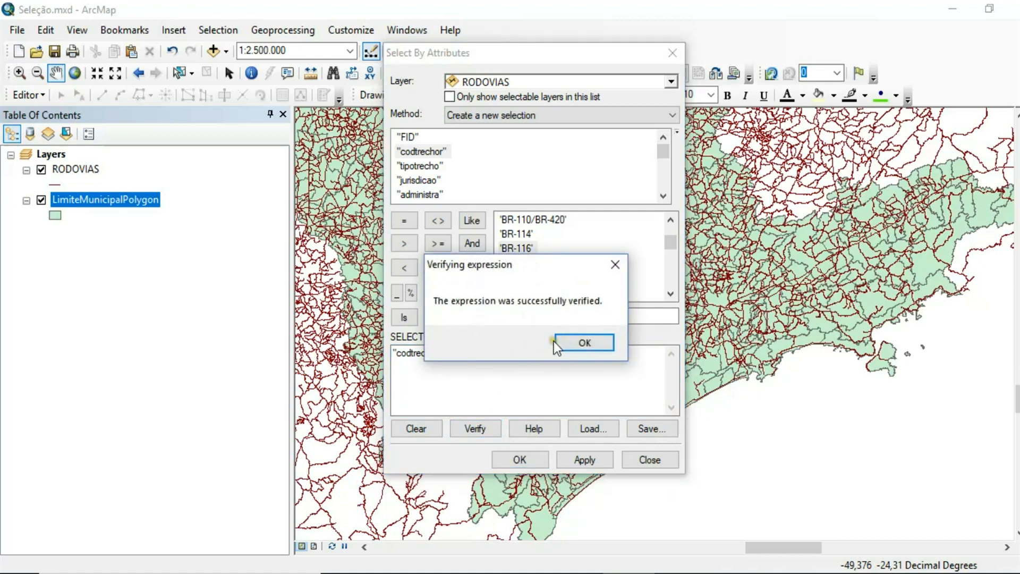
left_click(583, 344)
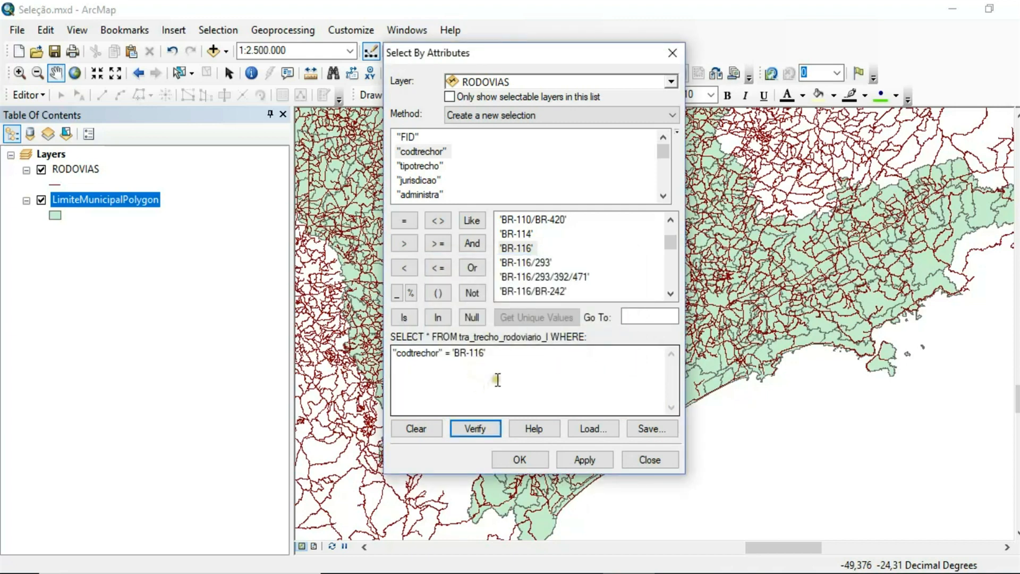
left_click(525, 460)
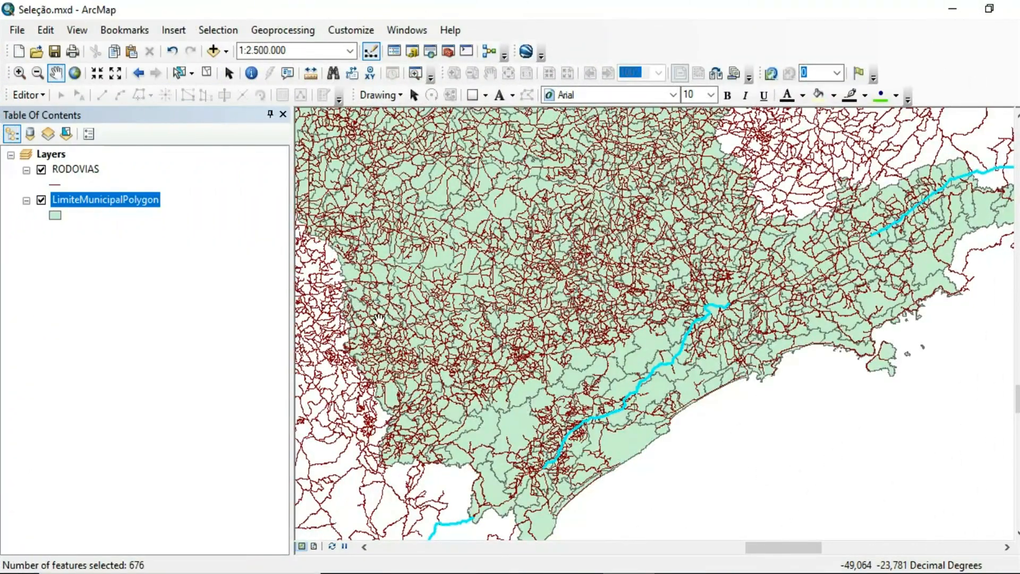
Step: Clear the BR-116 selection on the map, reopen Select By Attributes for RODOVIAS and delete its previous expression
left_click(205, 74)
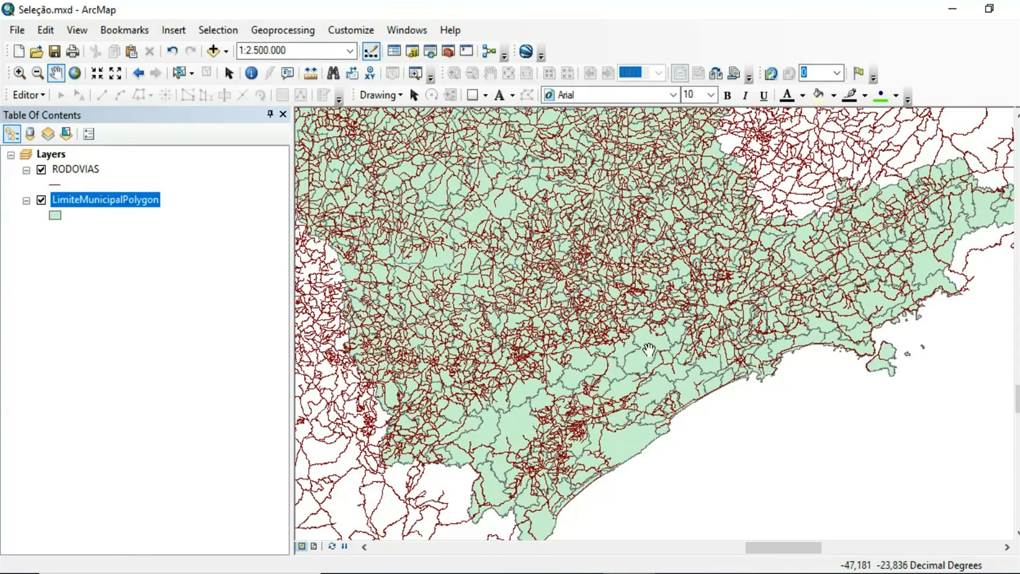
left_click(219, 29)
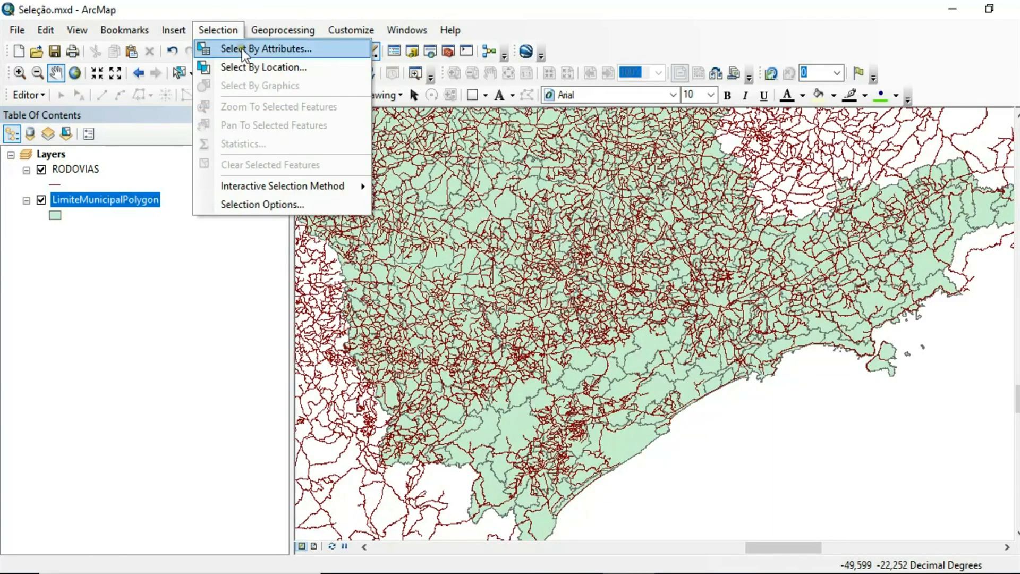
left_click(314, 54)
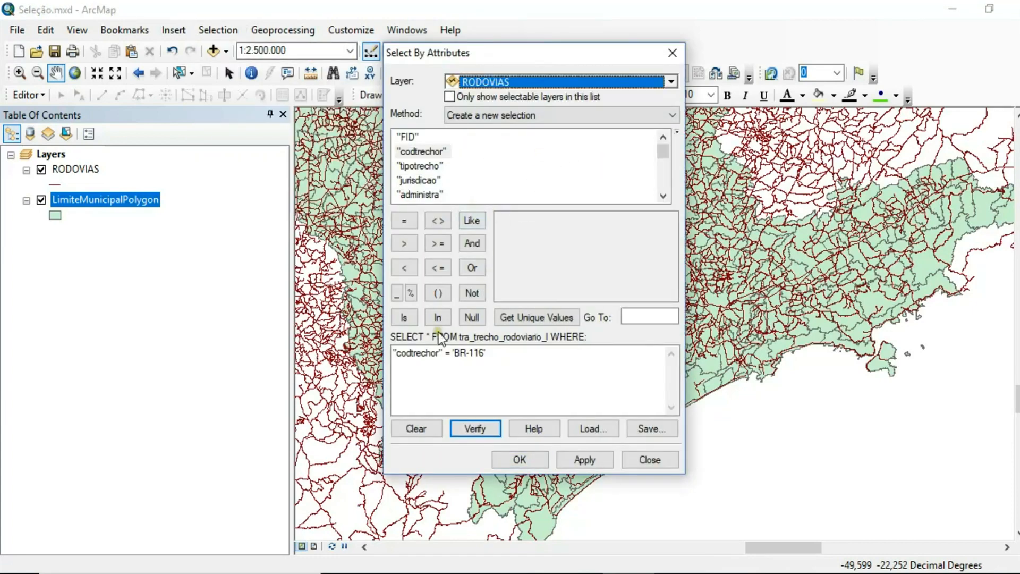
left_click(448, 352)
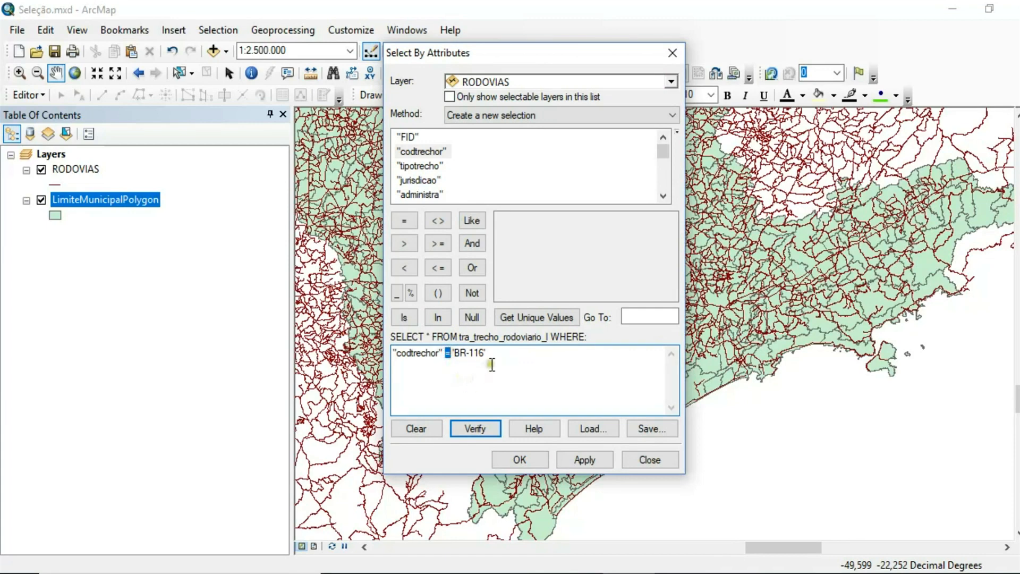
left_click_drag(506, 370, 368, 349)
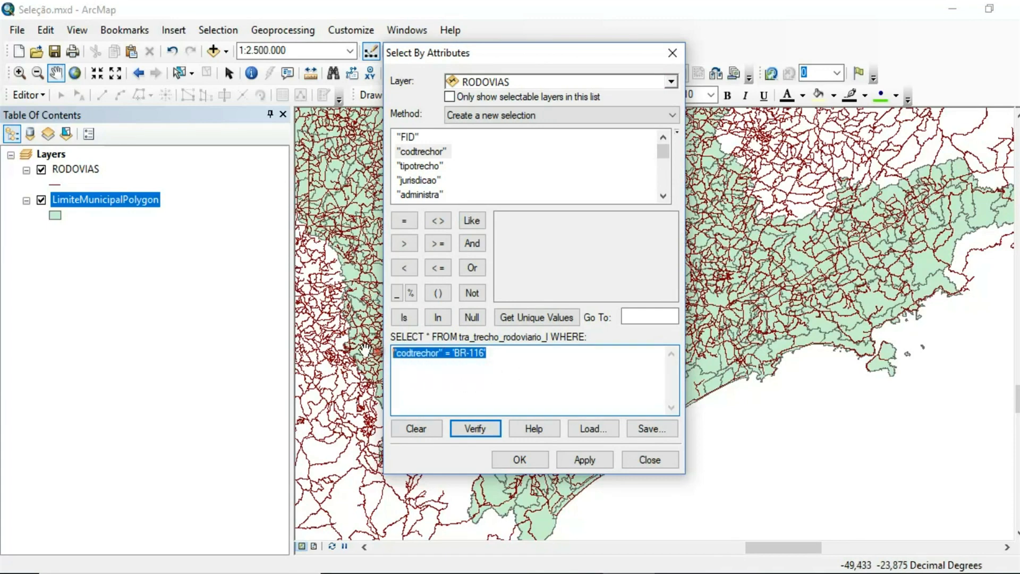
key("Delete")
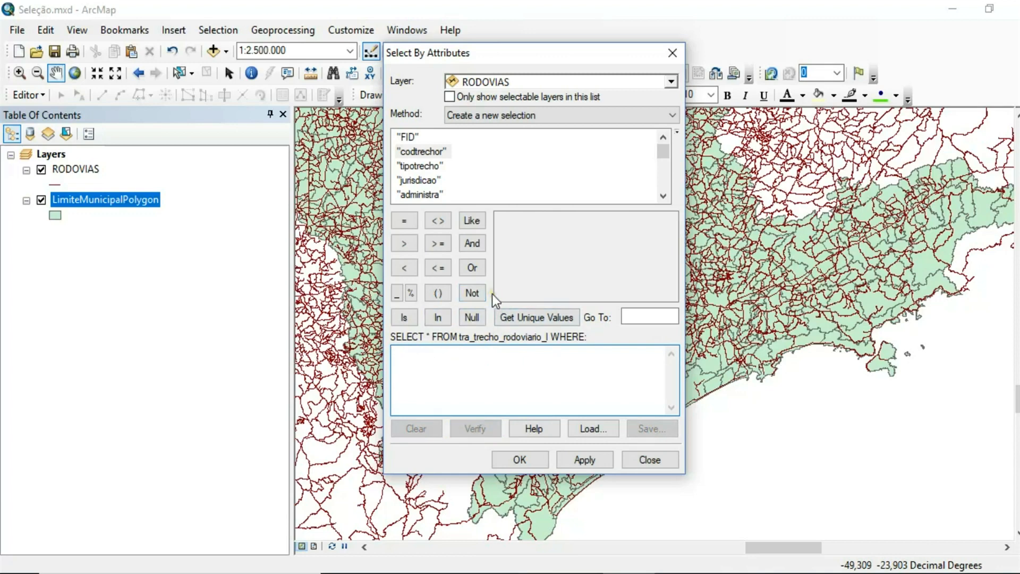
Step: Select the RODOVIAS segments that match the expression "jurisdicao" = 'Estadual'
double_click(413, 180)
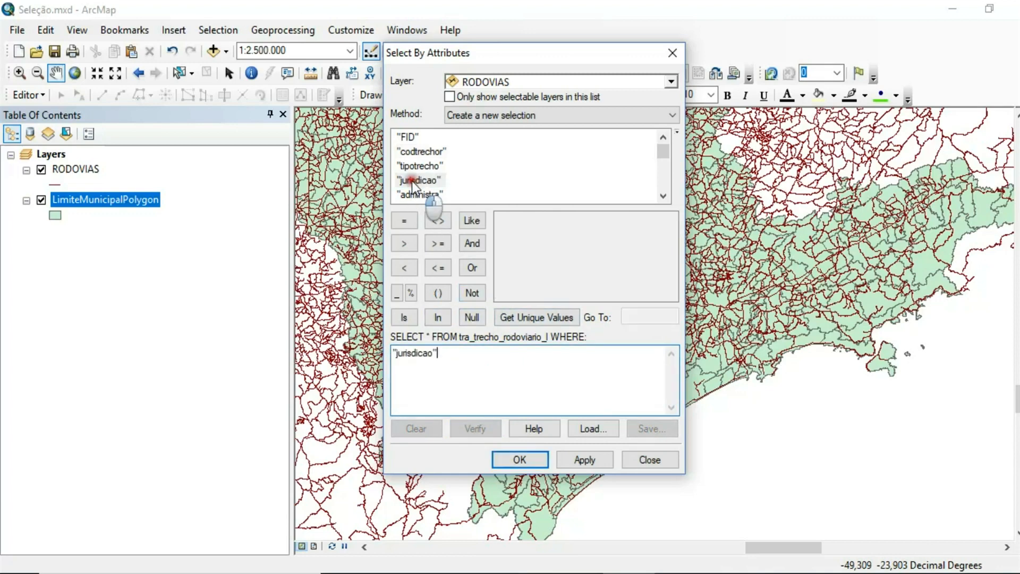
left_click(404, 219)
left_click(525, 318)
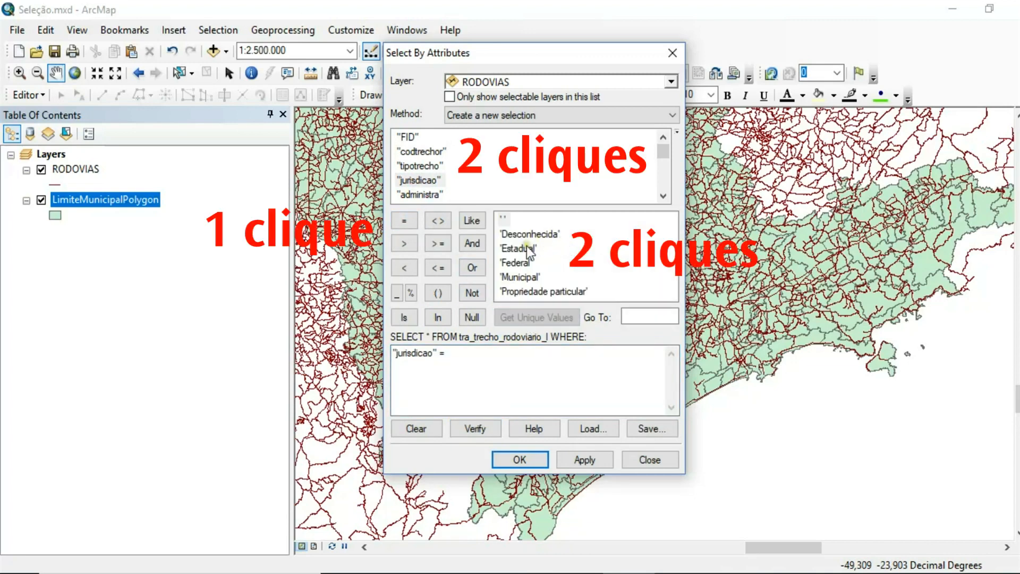
double_click(518, 248)
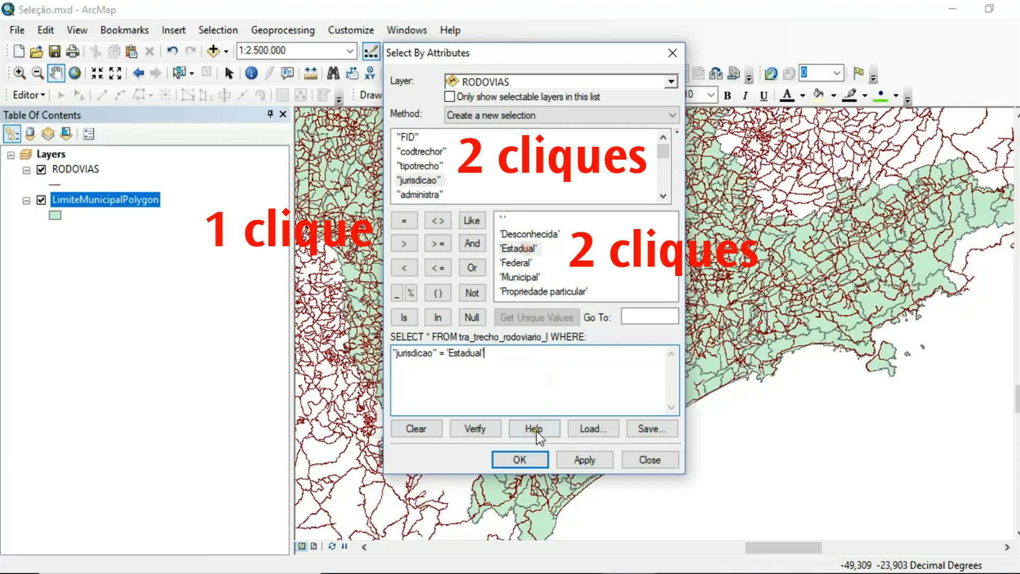
left_click(531, 460)
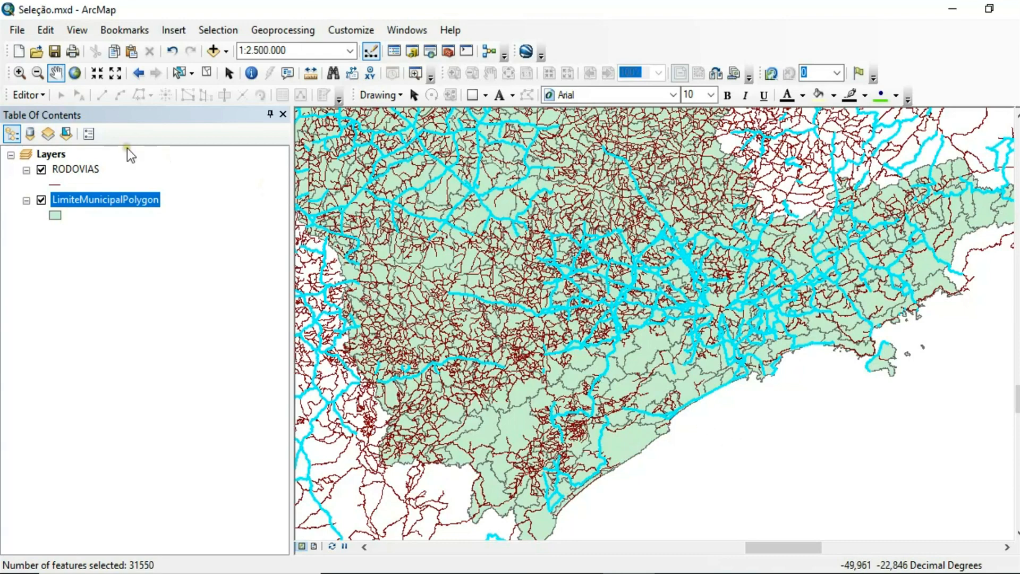
Step: Clear the state road selection, reopen Select By Attributes for RODOVIAS and remove the "jurisdicao" = 'Estadual' expression
left_click(231, 31)
mouse_move(174, 30)
left_click(195, 2)
left_click(204, 72)
left_click(210, 31)
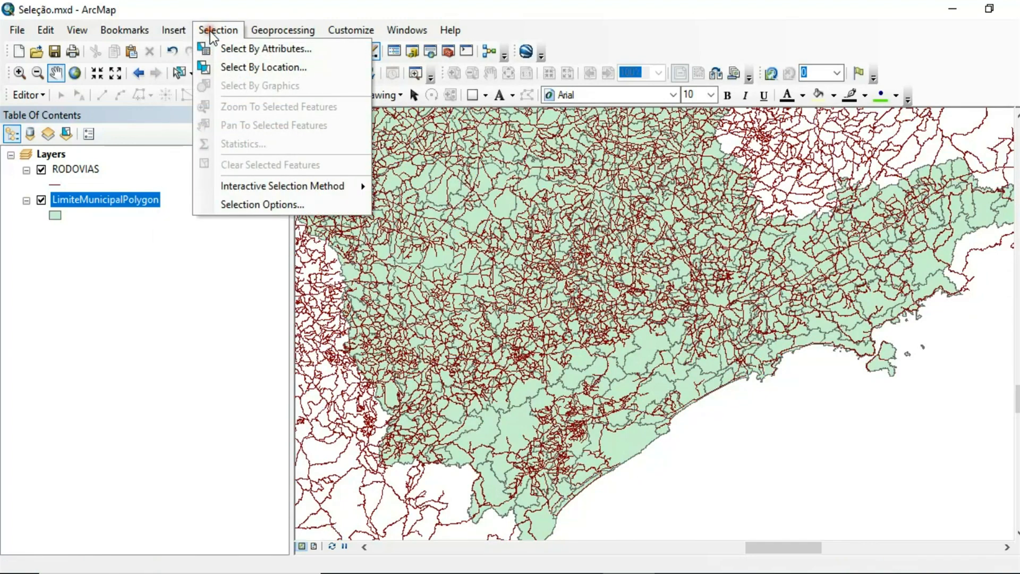
left_click(236, 53)
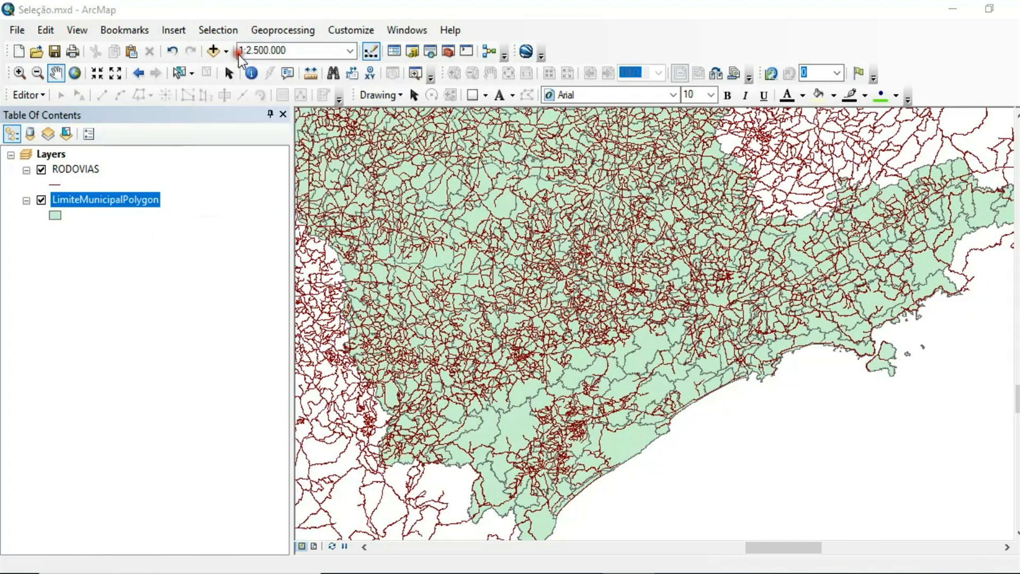
left_click_drag(499, 353, 312, 355)
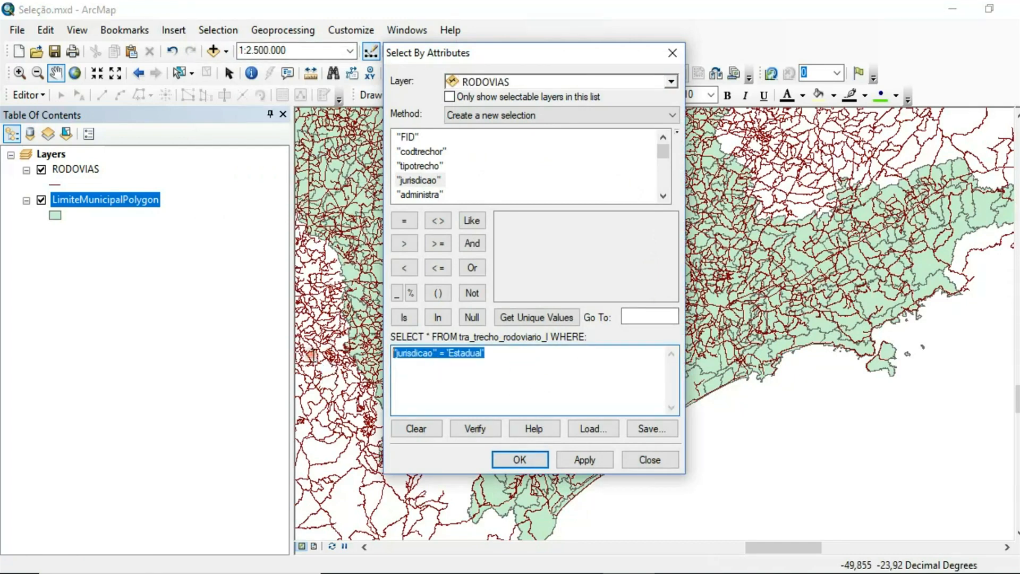
key("Delete")
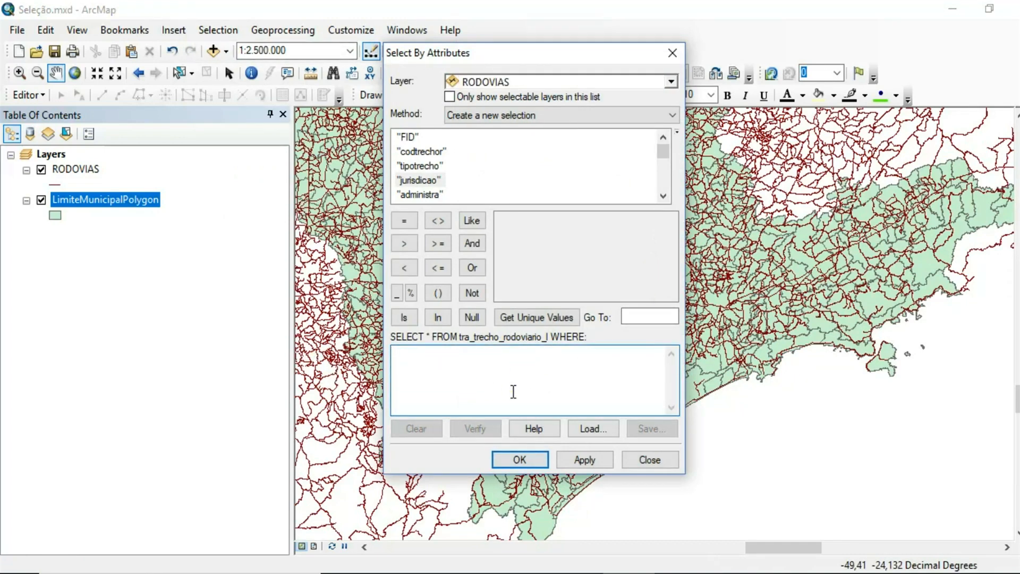
Step: Build the expression NOT( "jurisdicao" = 'Desconhecida' ) for RODOVIAS and run the query
left_click(476, 294)
left_click(439, 292)
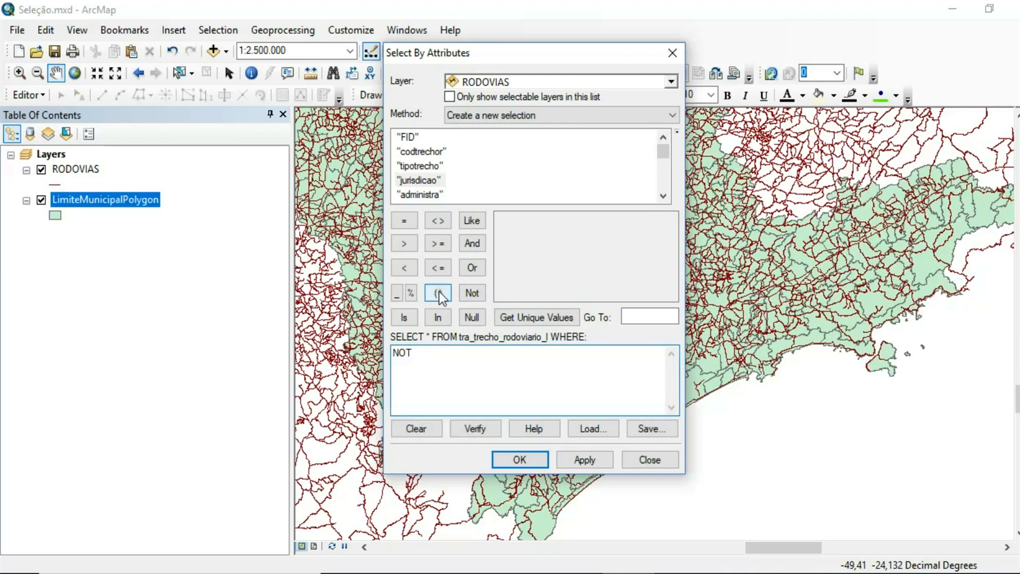
double_click(418, 180)
left_click(404, 220)
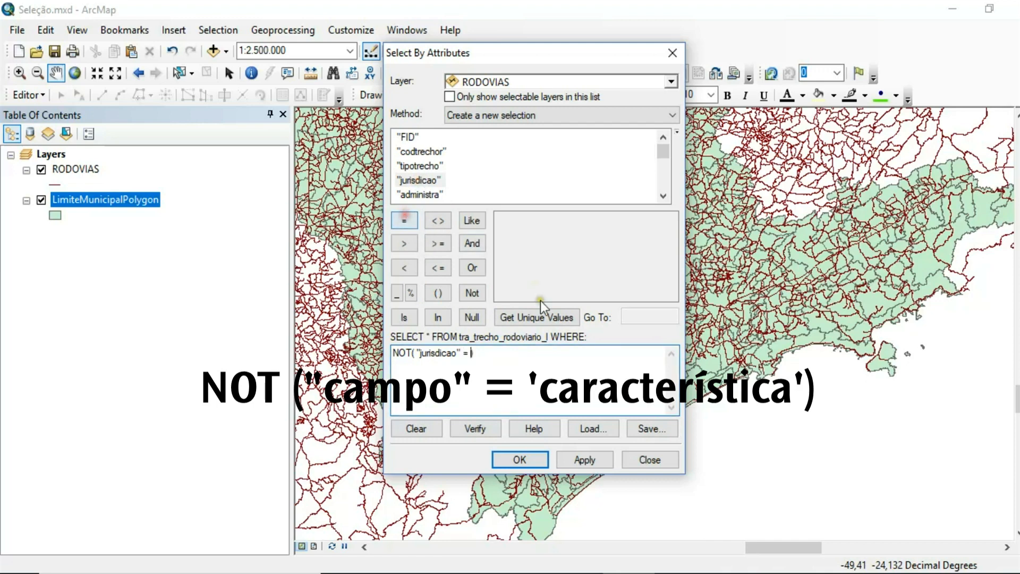
left_click(551, 318)
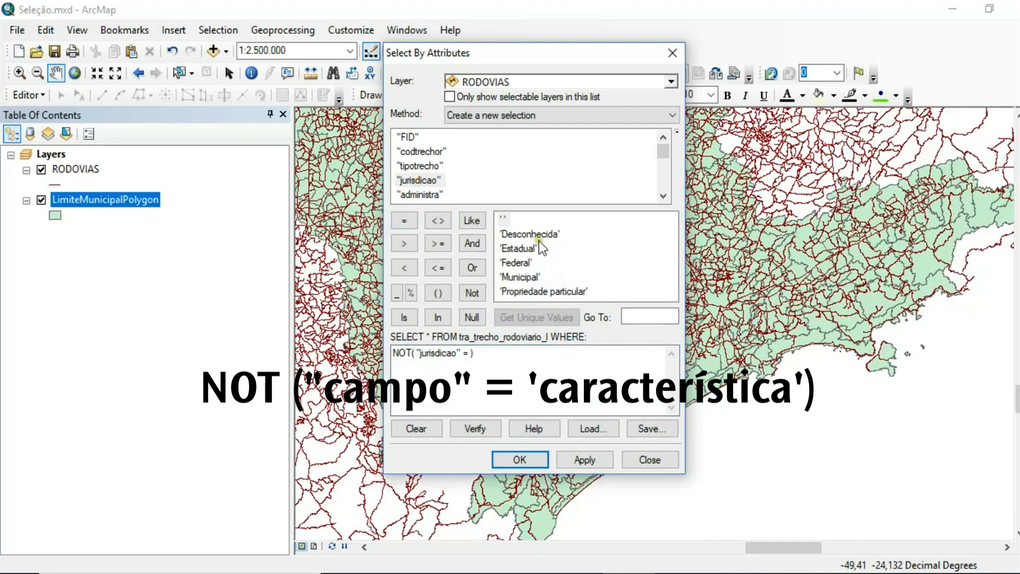
double_click(534, 234)
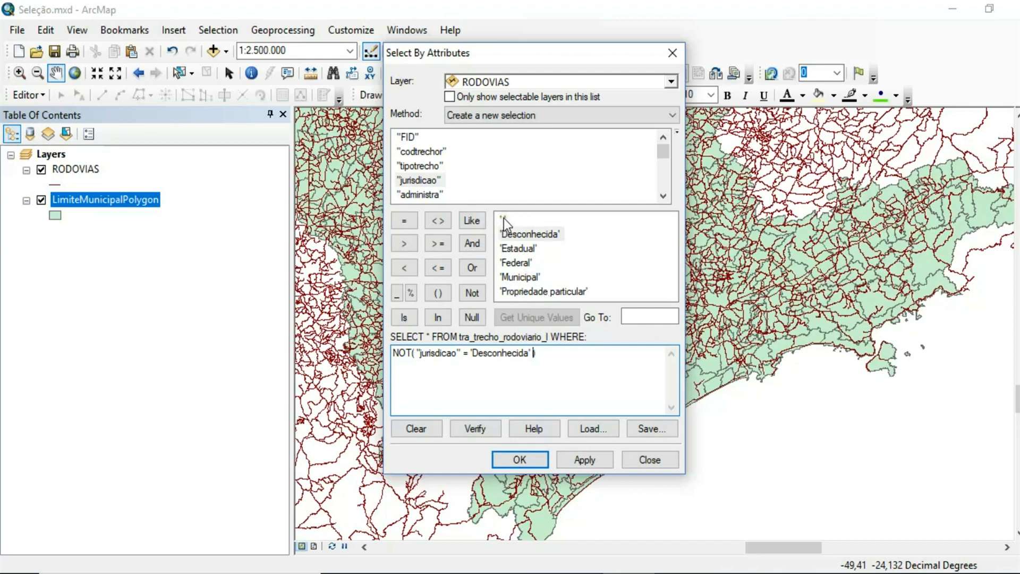
left_click(411, 354)
type("(")
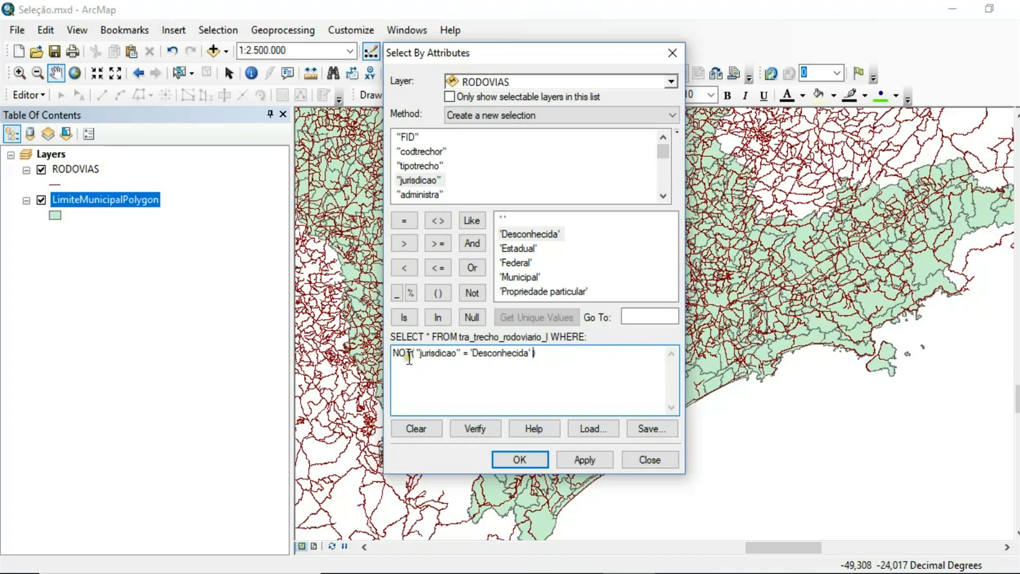
left_click(523, 458)
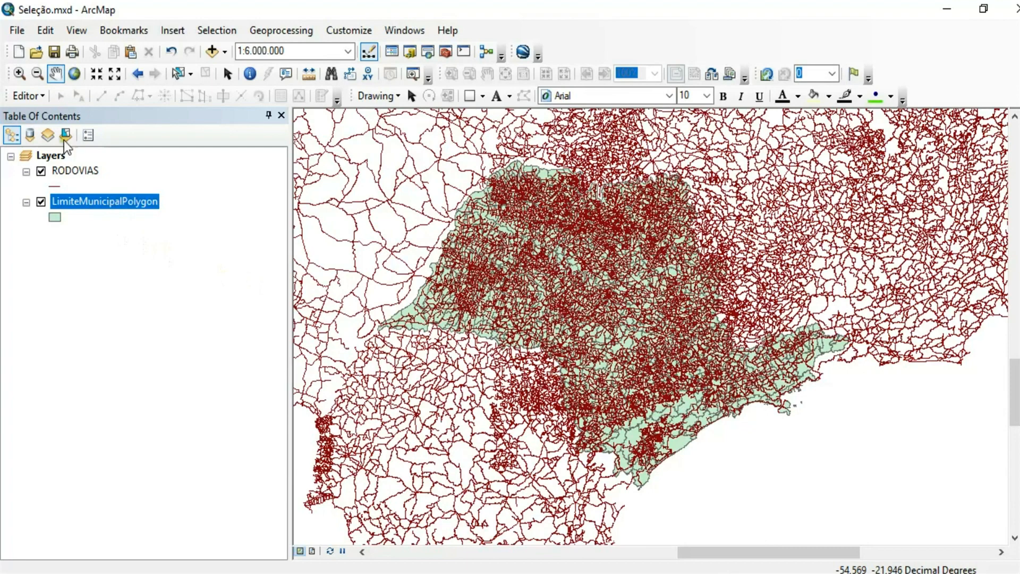
Step: Hide the RODOVIAS layer and start a Select By Attributes query on LimiteMunicipalPolygon
left_click(40, 171)
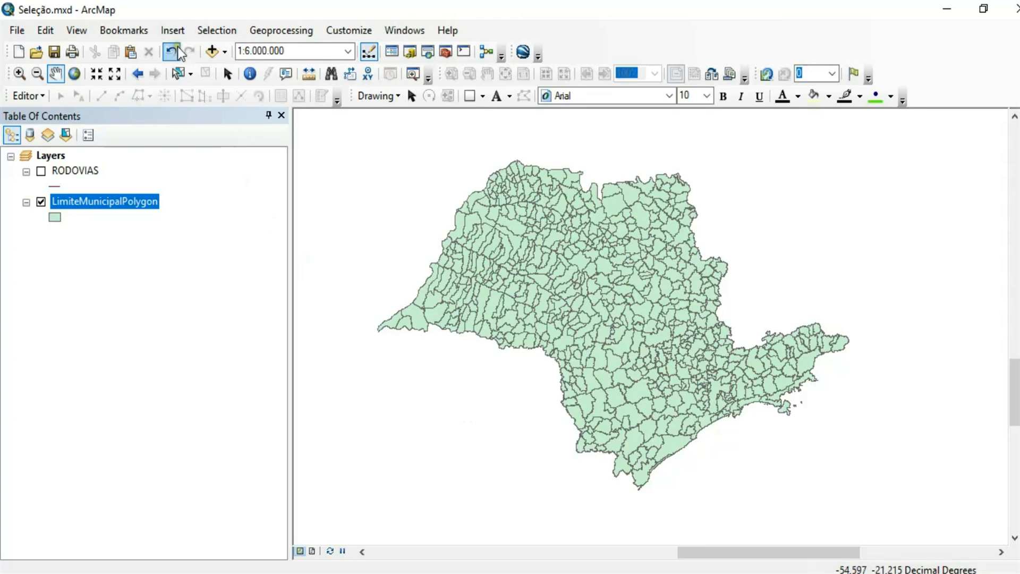
left_click(221, 24)
left_click(221, 24)
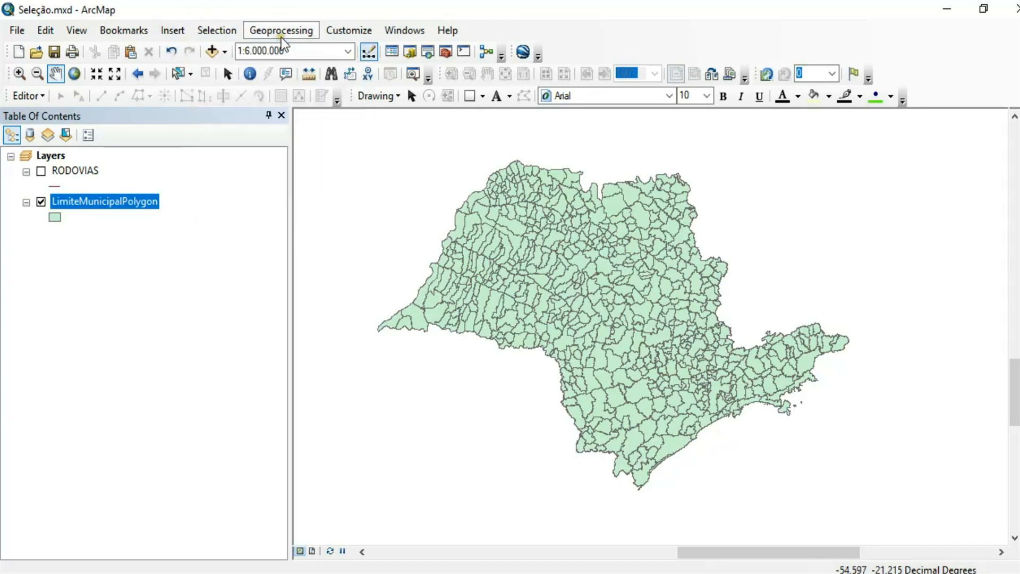
left_click(221, 27)
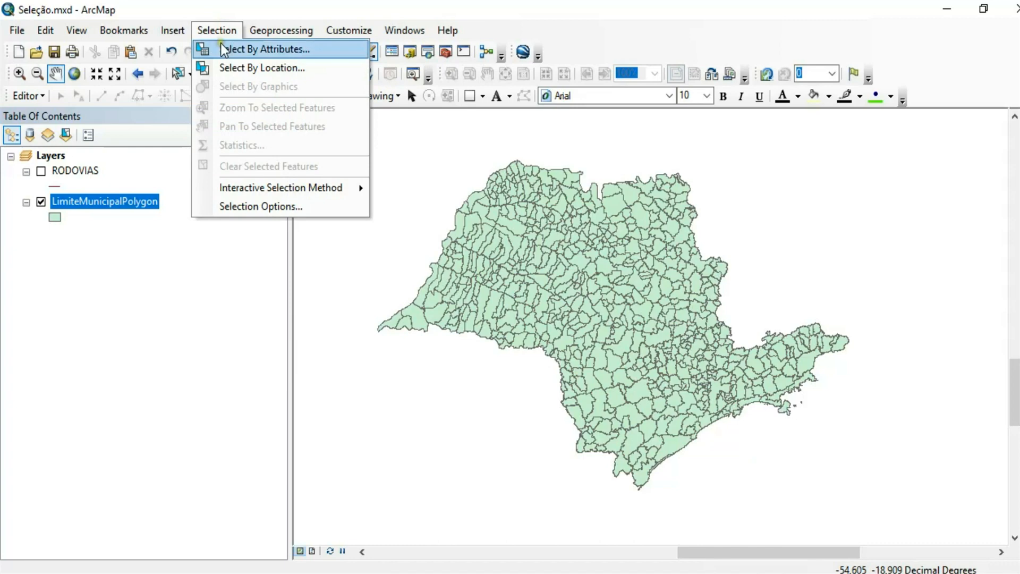
left_click(250, 51)
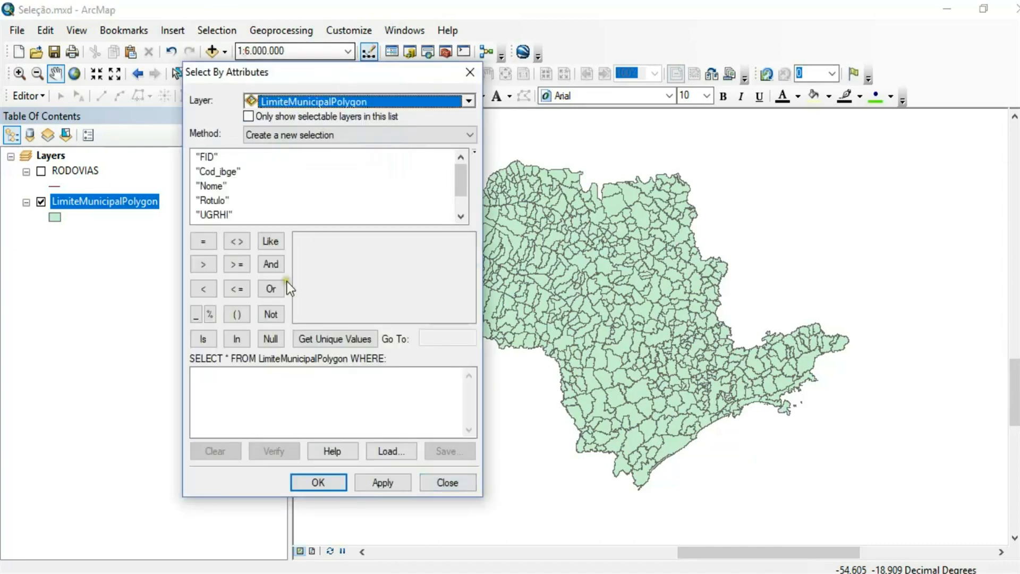
Step: Verify the expression "area_ha" > 100000 for the LimiteMunicipalPolygon layer and run it as a new selection
left_click(468, 101)
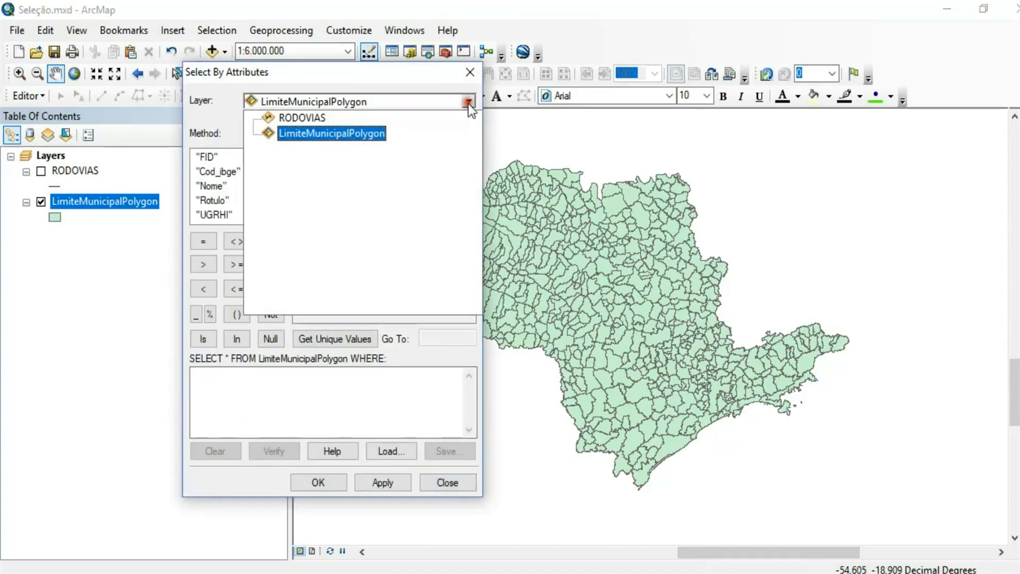
left_click(349, 136)
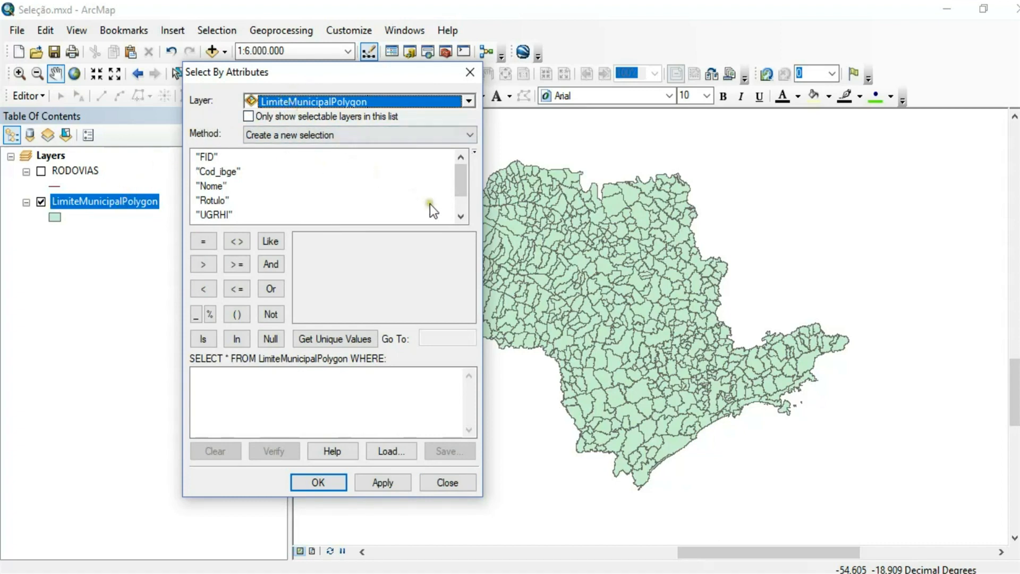
left_click_drag(470, 175, 461, 202)
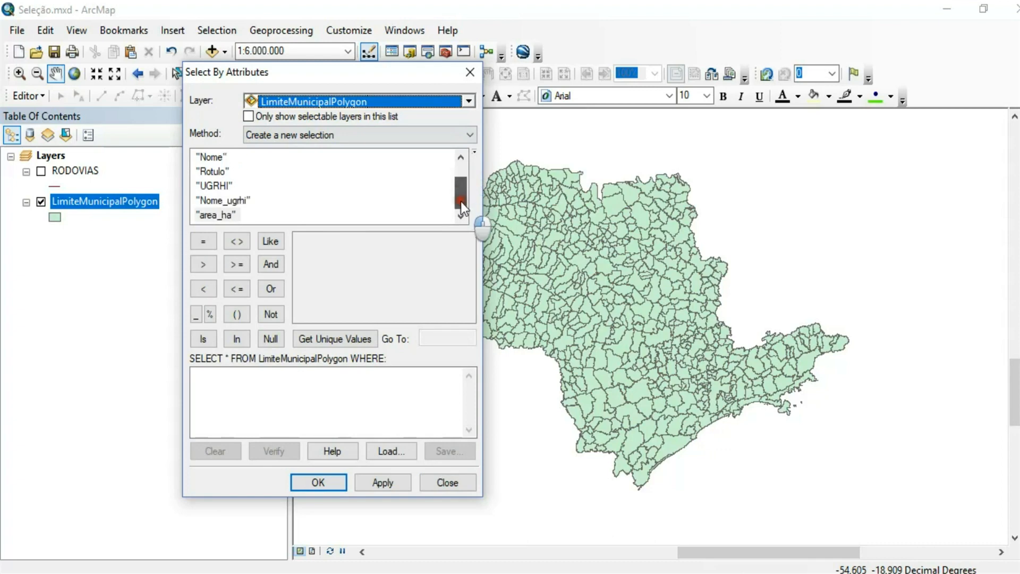
double_click(228, 216)
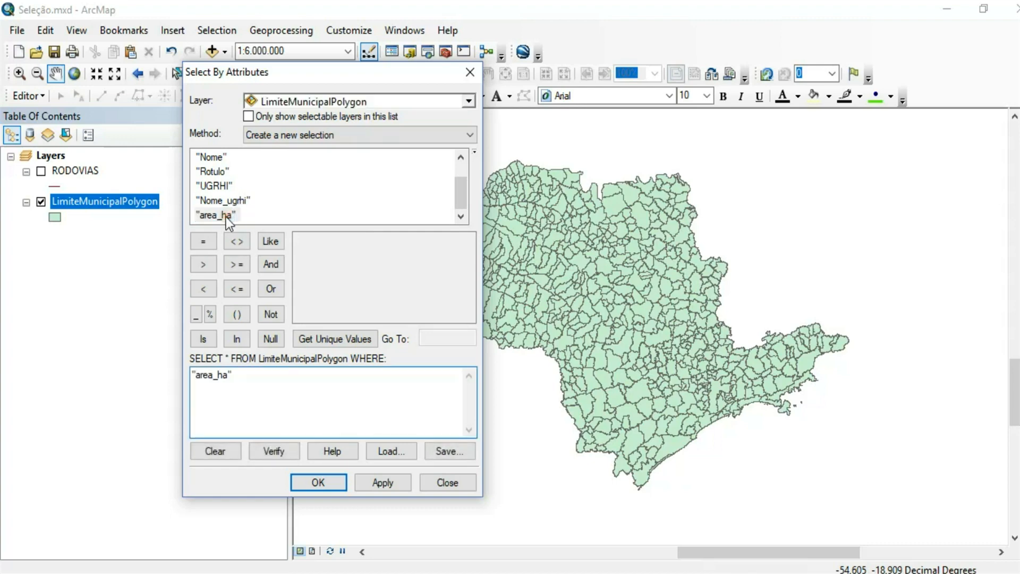
left_click(206, 267)
left_click(286, 452)
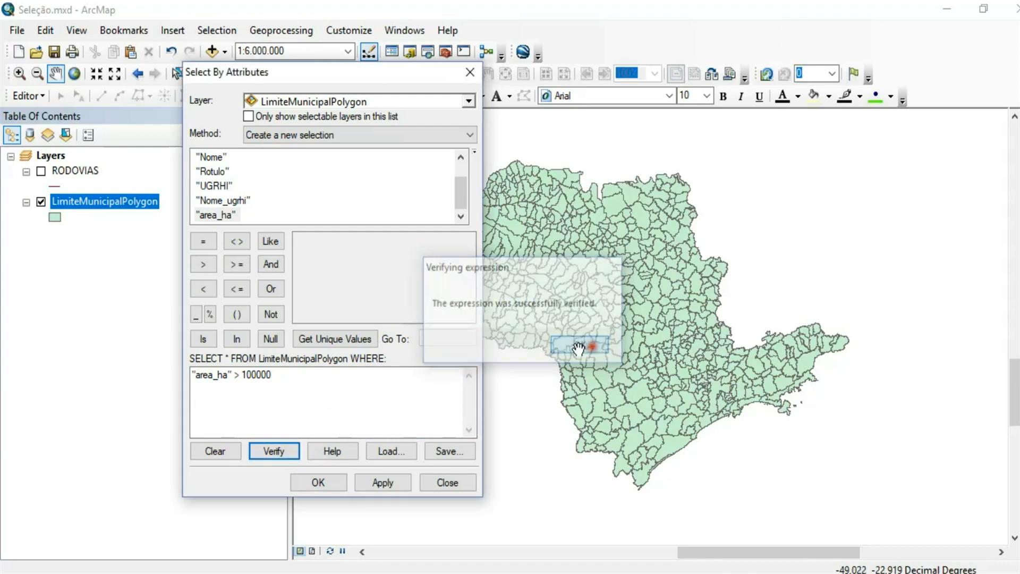
left_click(592, 347)
left_click(319, 482)
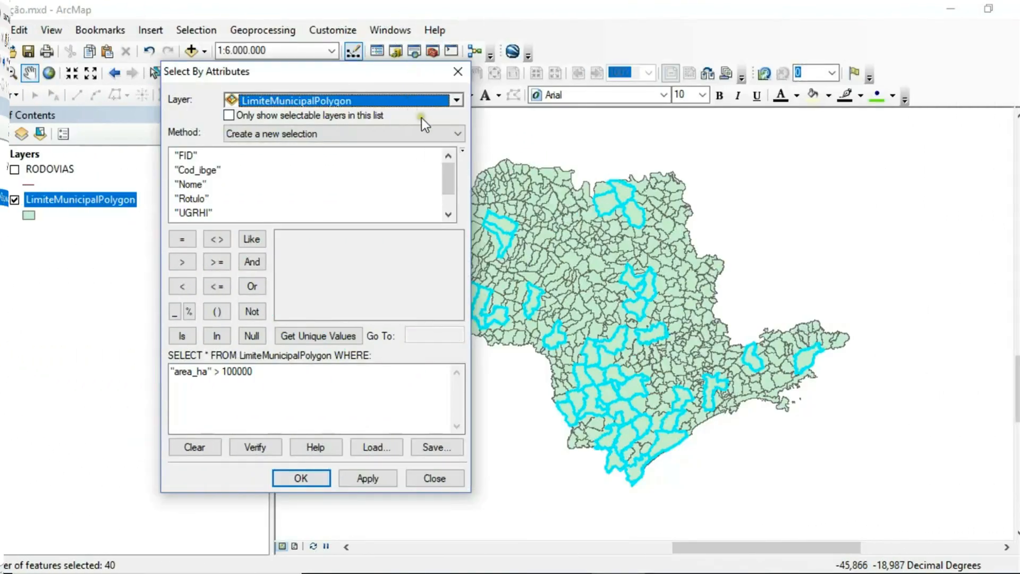
Step: Set the selection method to Add to current selection
left_click(448, 131)
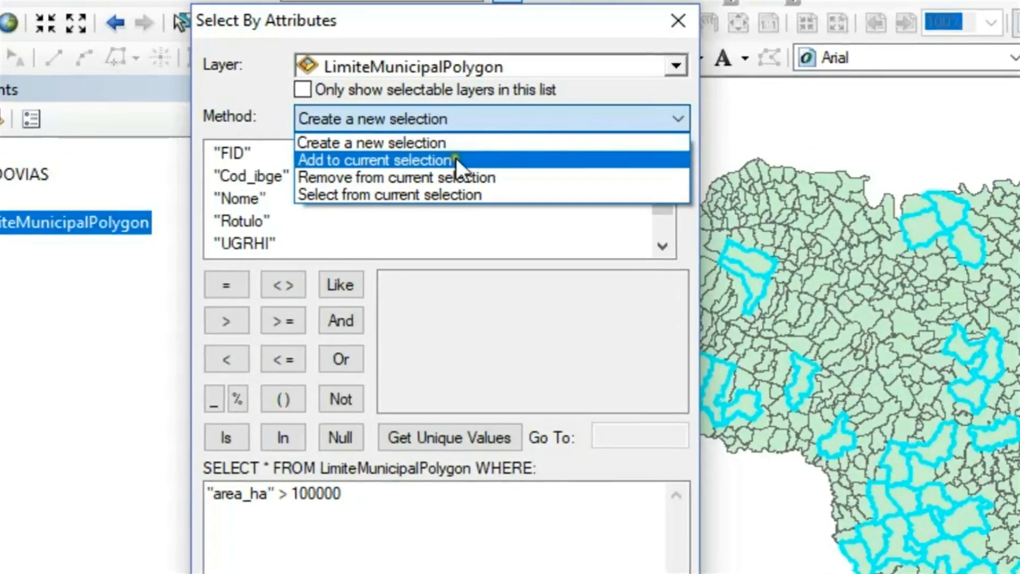
left_click(454, 155)
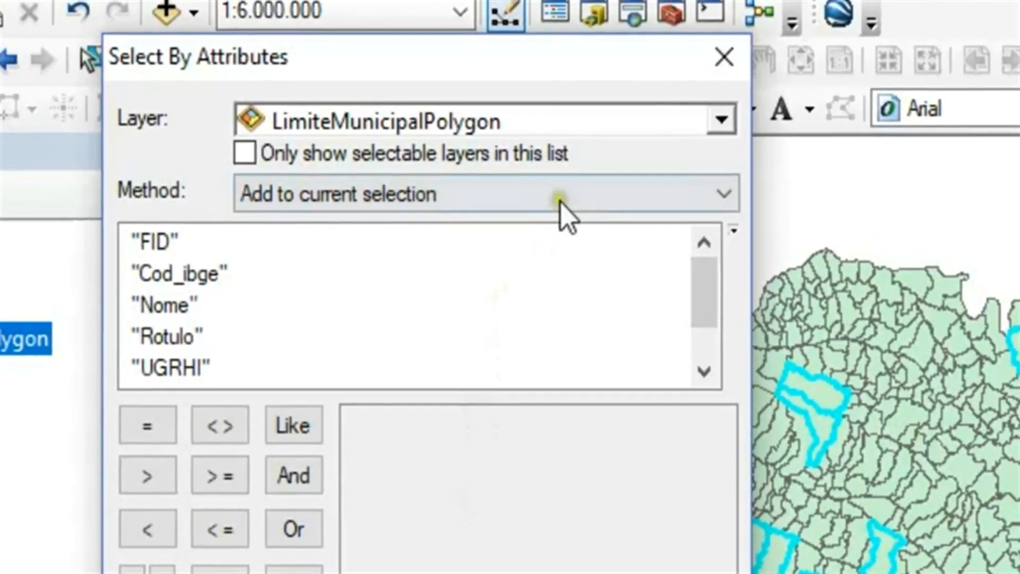
left_click(561, 195)
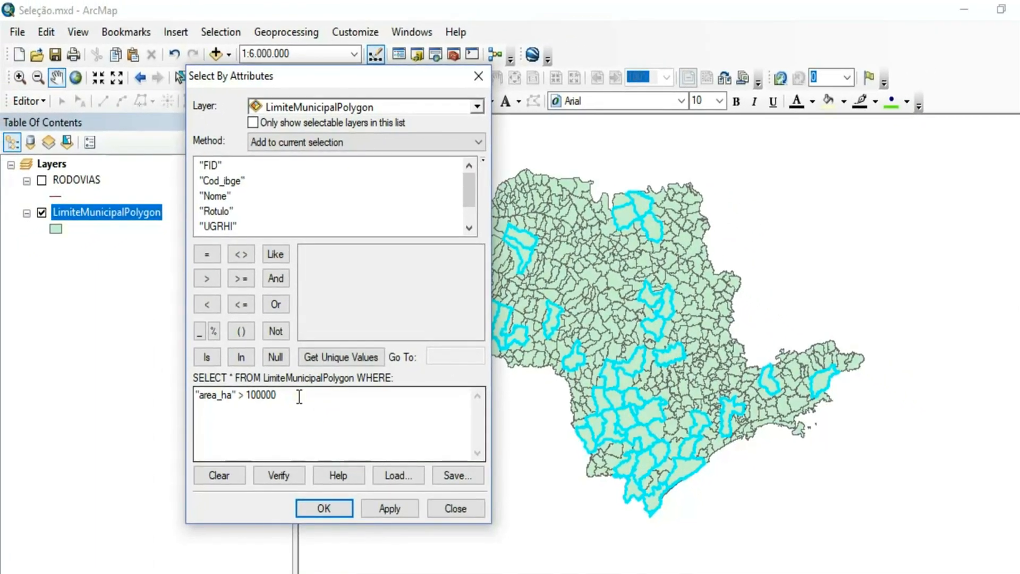
left_click_drag(291, 396, 190, 395)
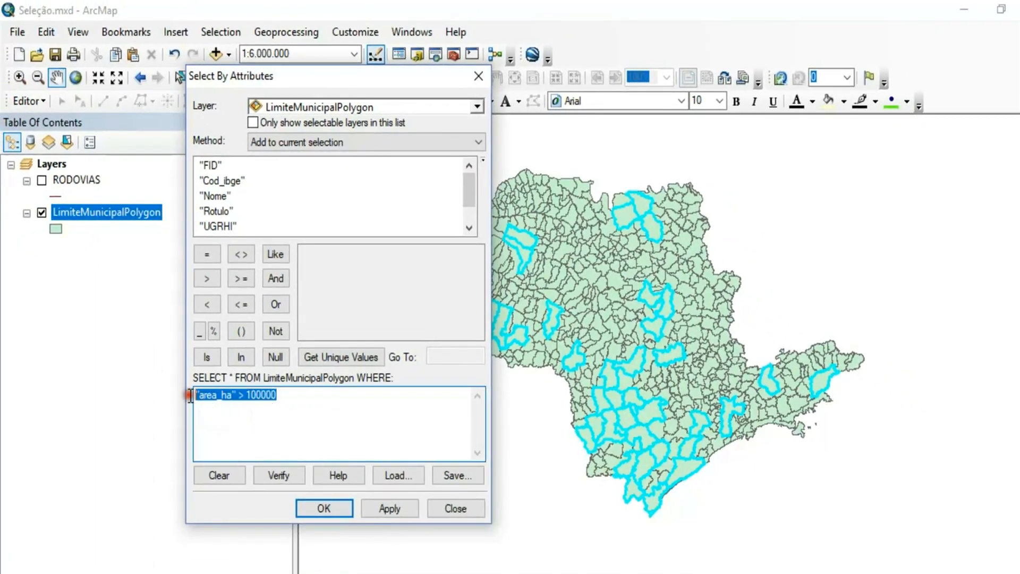
Step: Change the selection method to Select from current selection and clear the area expression
left_click(483, 142)
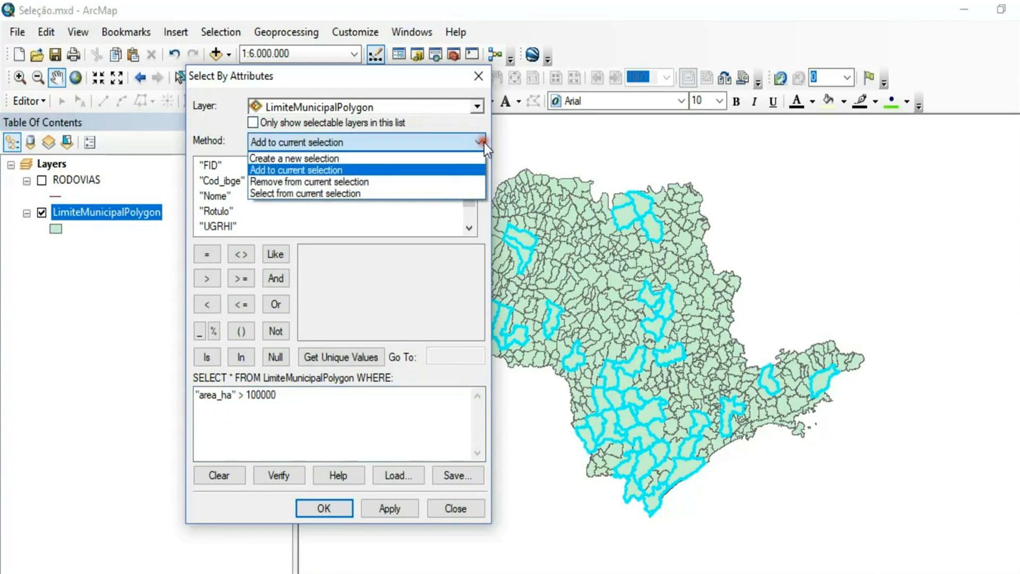
left_click(381, 193)
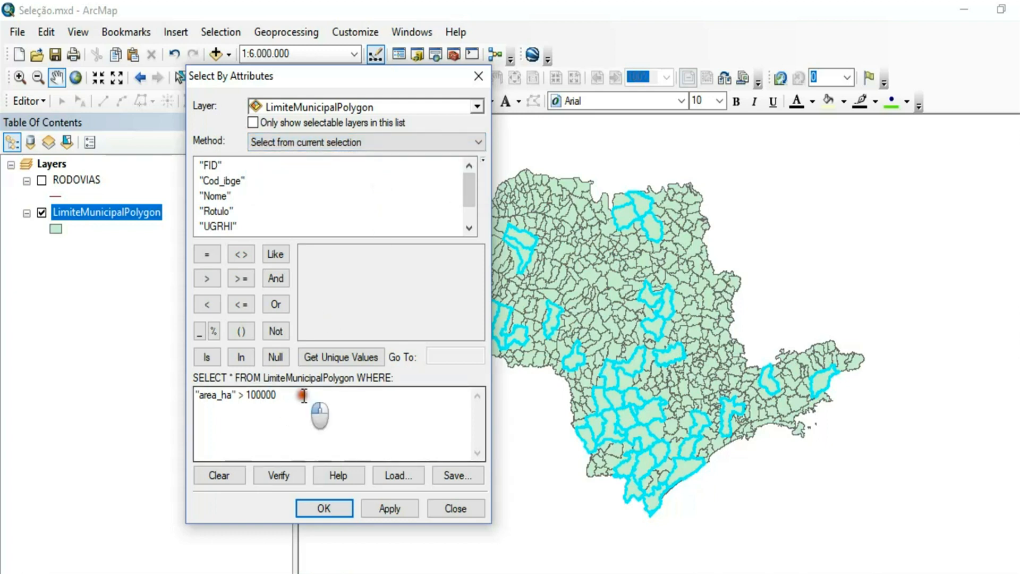
left_click_drag(304, 395, 195, 394)
key("Delete")
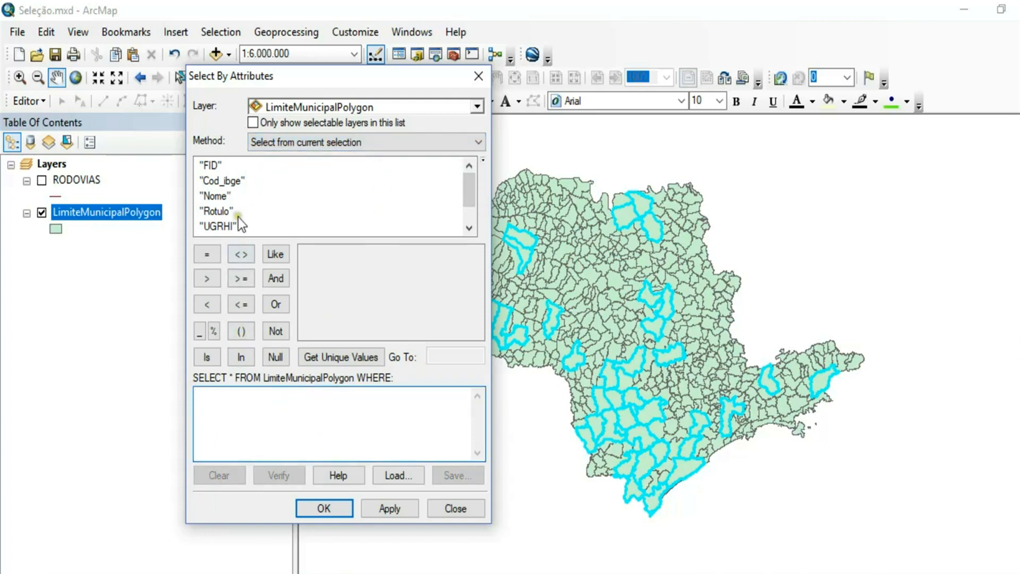
Step: Build the expression "UGRHI" = 11 from the field's unique values and run it on the selected municipalities
double_click(223, 226)
left_click(216, 252)
left_click(346, 350)
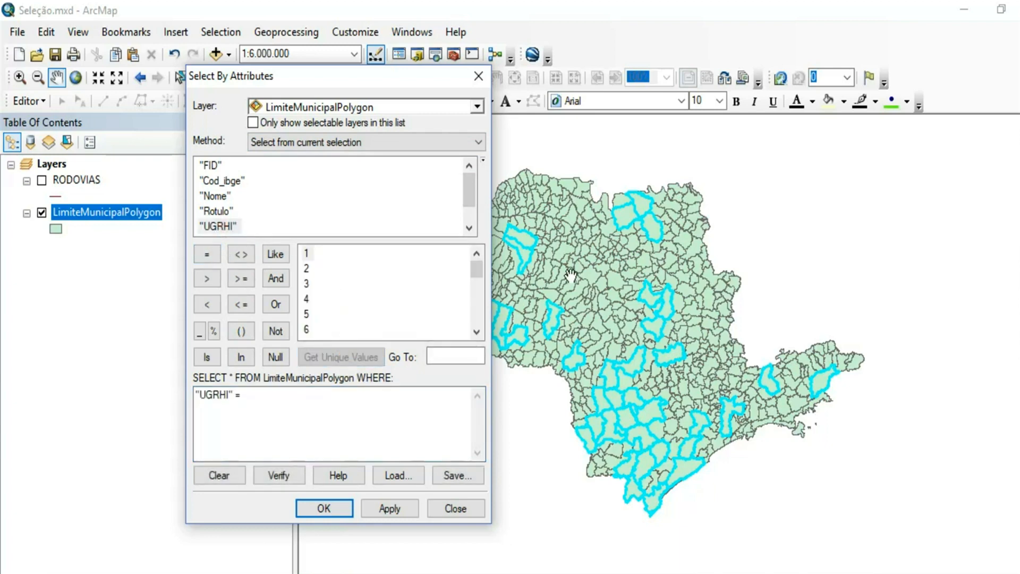
left_click_drag(480, 272, 479, 296)
double_click(312, 269)
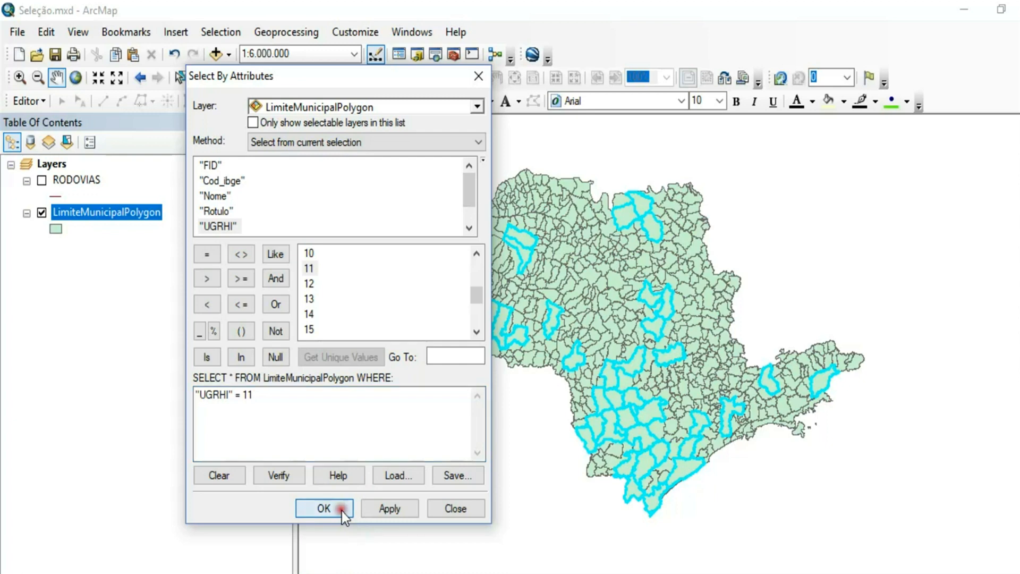
left_click(323, 508)
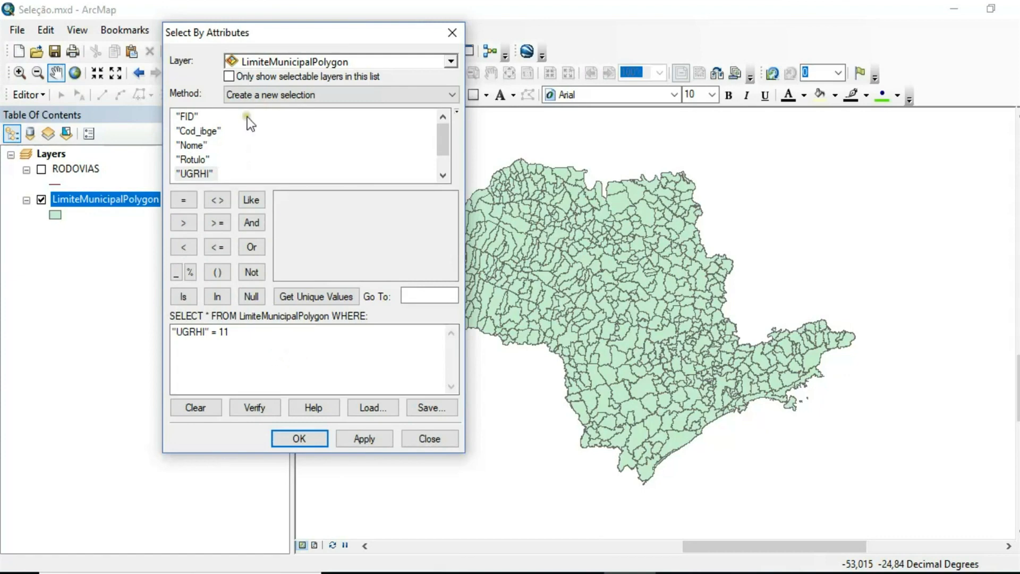
Step: Create a new selection of the municipalities matching "UGRHI" = 11, keeping the query dialog open
left_click_drag(263, 35, 243, 105)
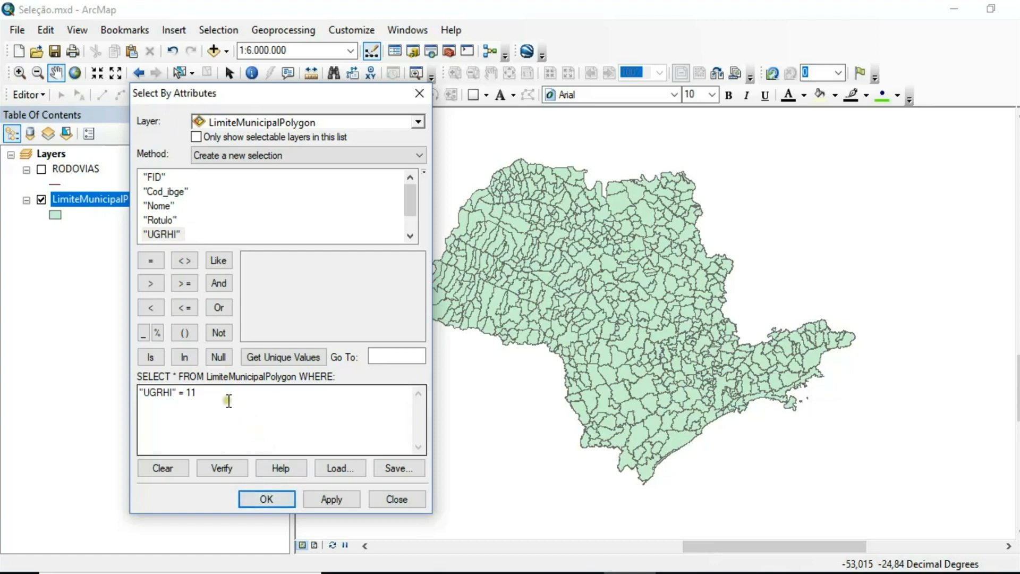
left_click(334, 156)
left_click(327, 173)
left_click(330, 499)
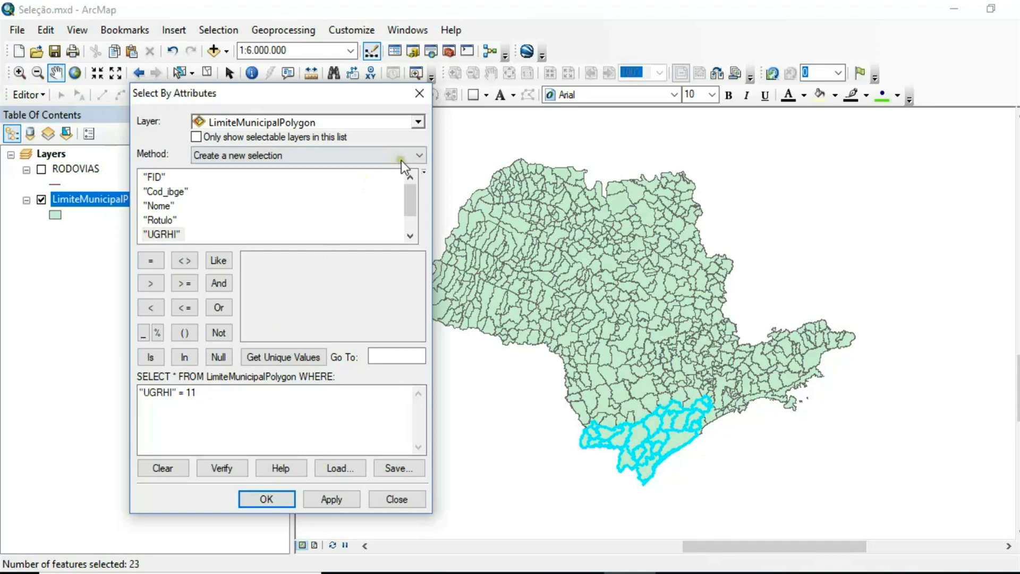
Step: Add the municipalities matching "UGRHI" = 3 to the current selection
left_click(418, 153)
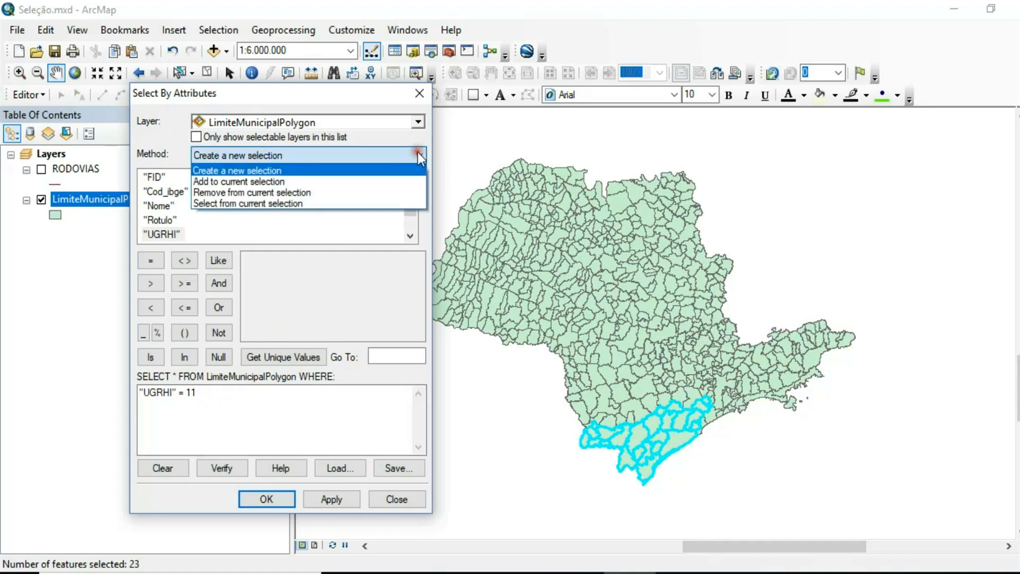
left_click(391, 185)
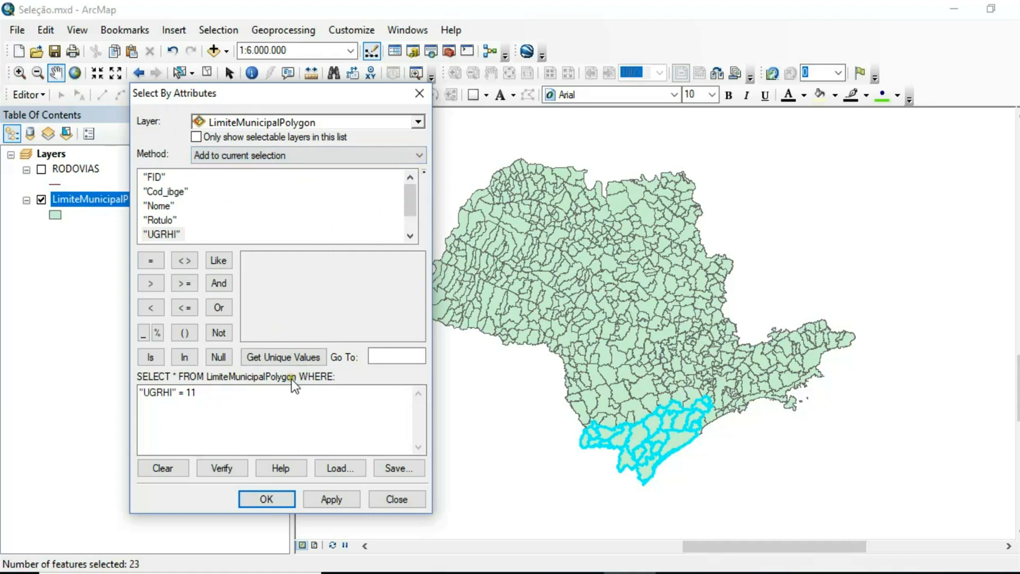
left_click(208, 398)
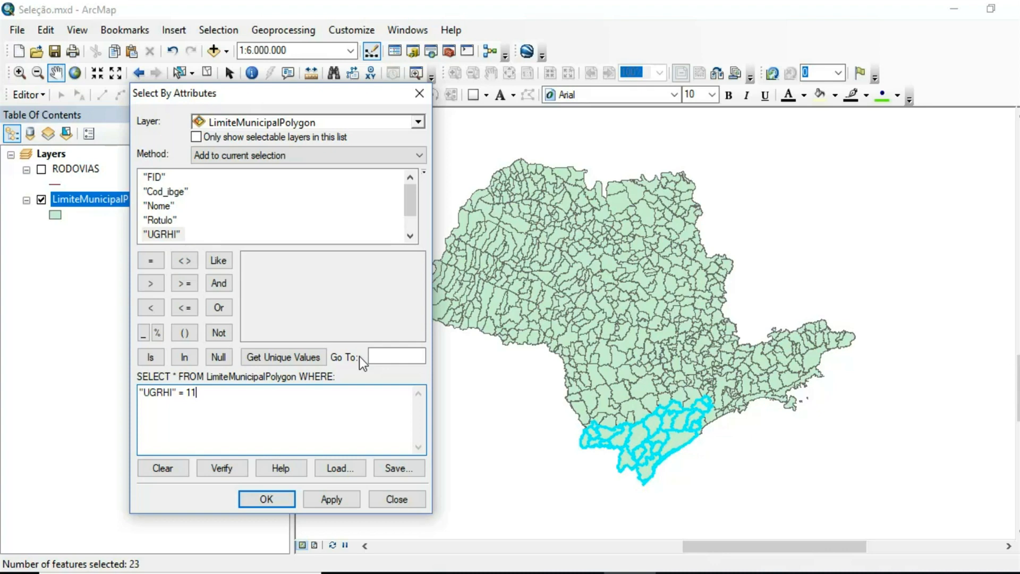
key("BackSpace")
key("BackSpace")
type("3")
left_click(314, 500)
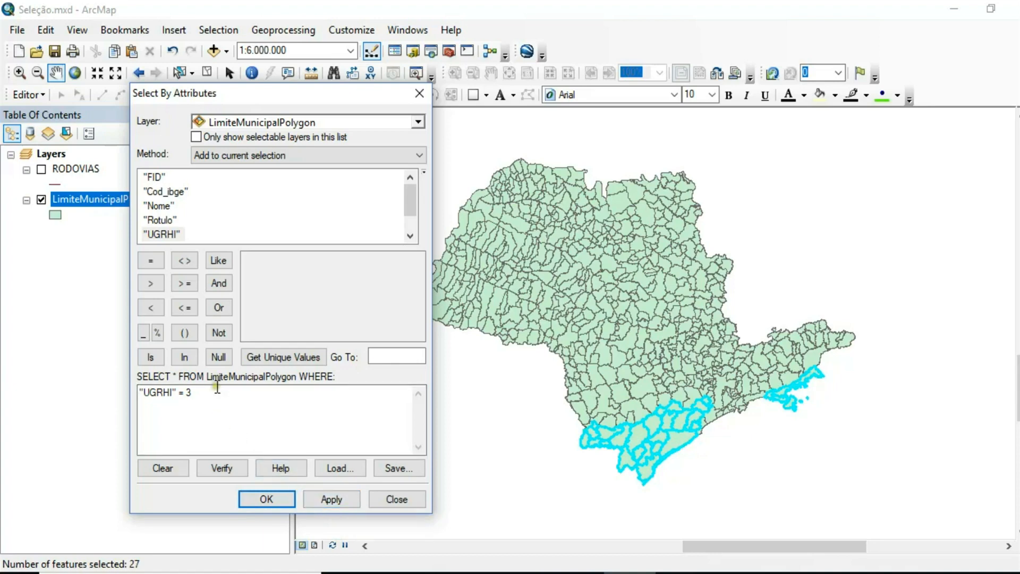
Step: Change the expression to "UGRHI" = 7 and add the matching municipalities to the selection
left_click(208, 396)
key("BackSpace")
type("7")
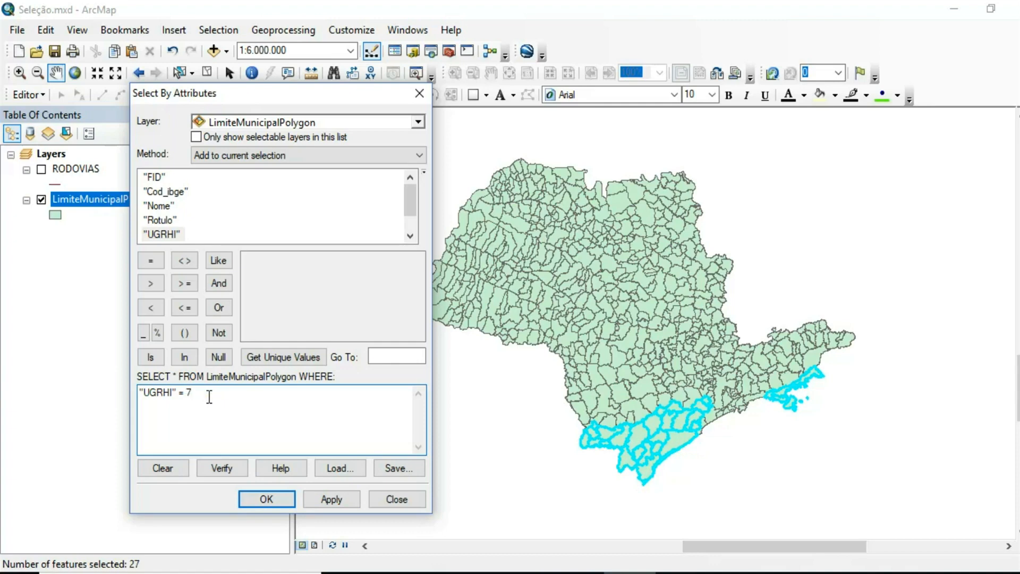
left_click(323, 498)
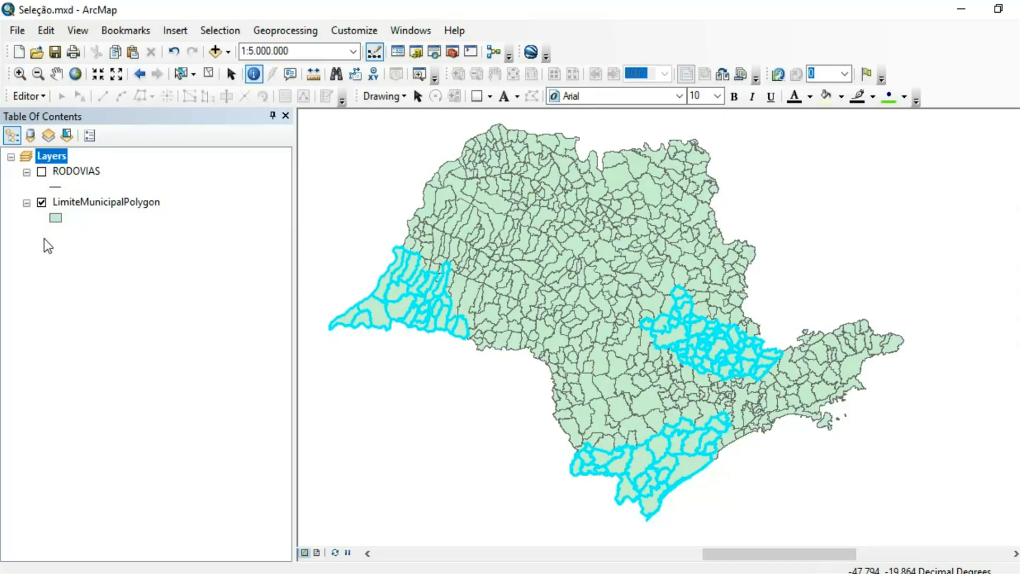
Step: Open the attribute table of LimiteMunicipalPolygon and bring the area_ha column into view
left_click(74, 202)
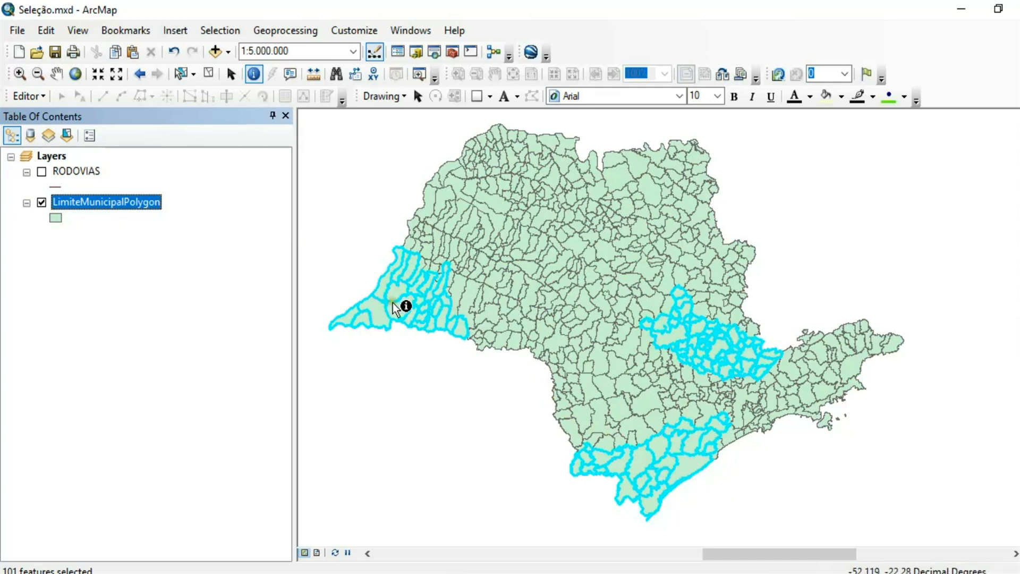
right_click(81, 202)
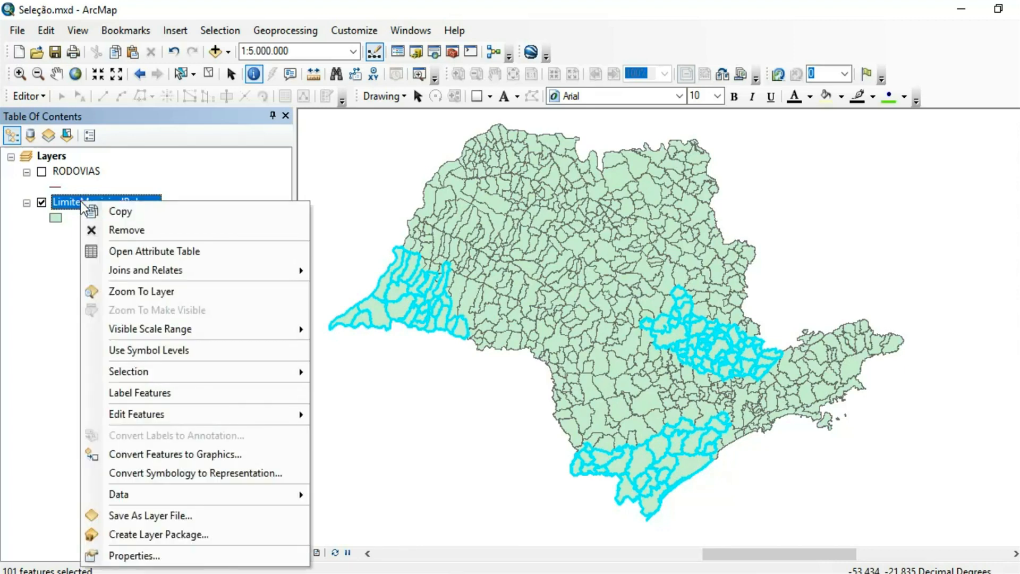
left_click(148, 251)
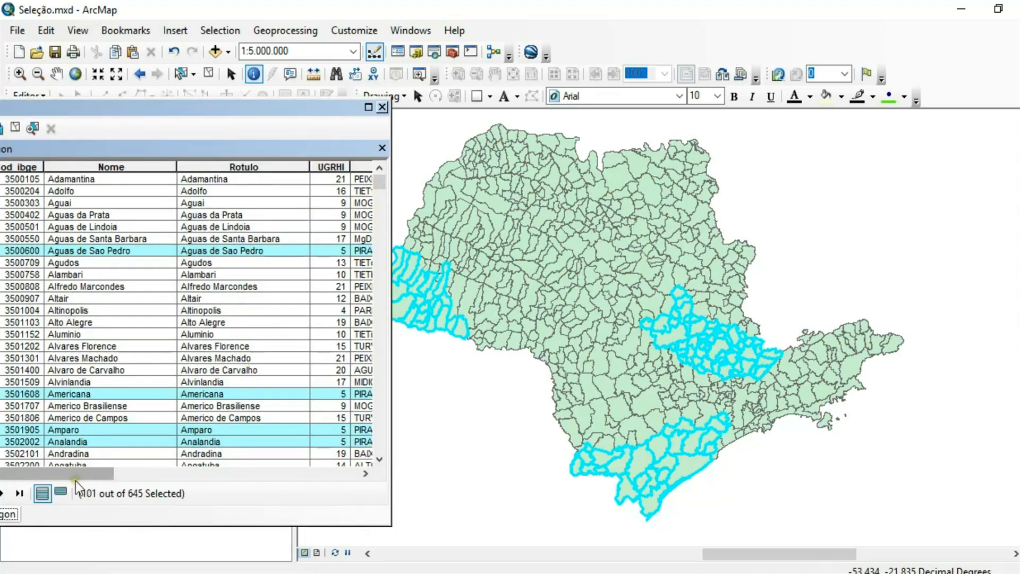
left_click_drag(200, 112, 321, 87)
left_click_drag(98, 450, 408, 456)
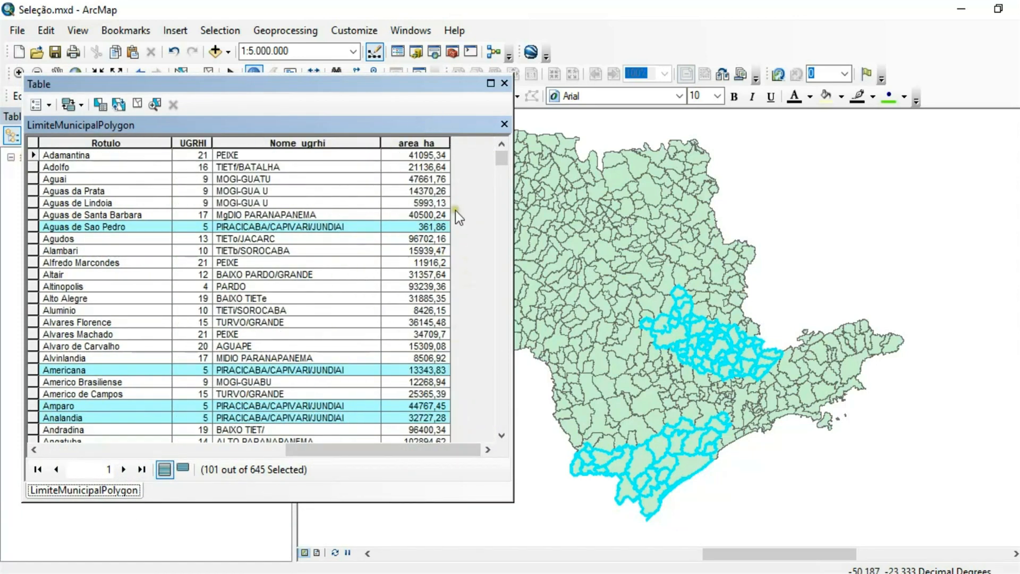
Step: Examine the area_ha statistics for the selected municipalities, including the area sum, and close the statistics and table windows
left_click(418, 137)
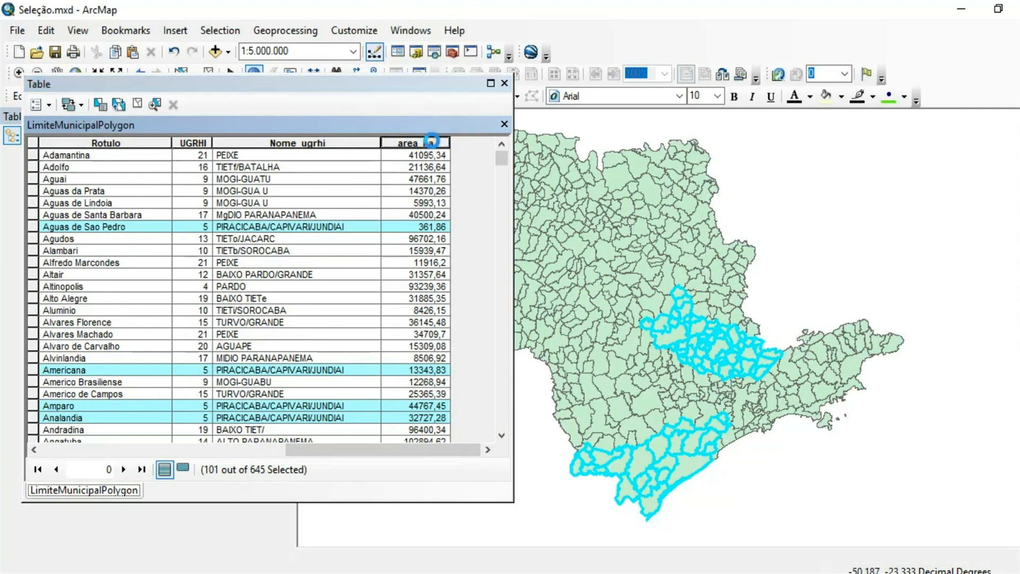
right_click(432, 141)
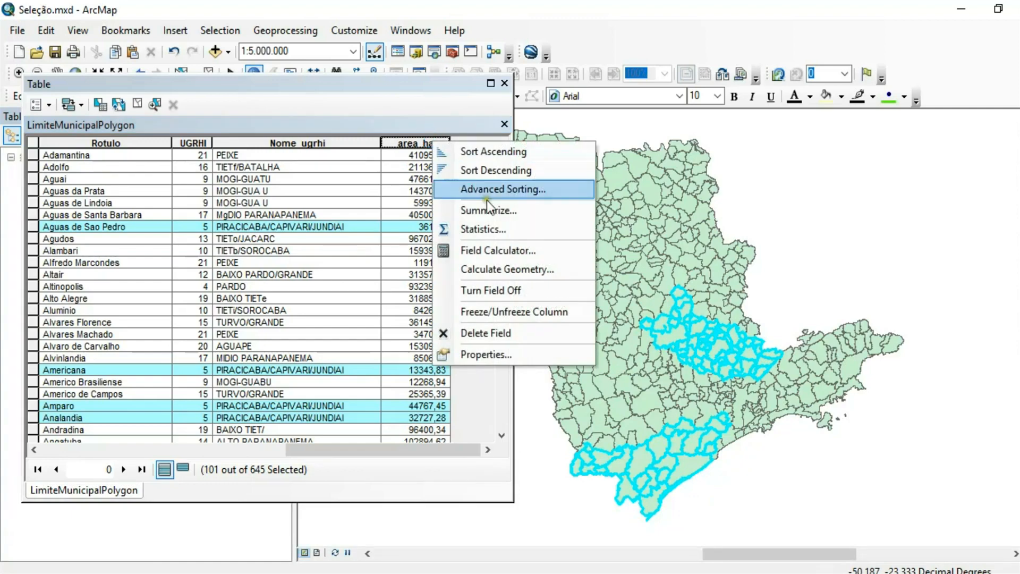
left_click(541, 224)
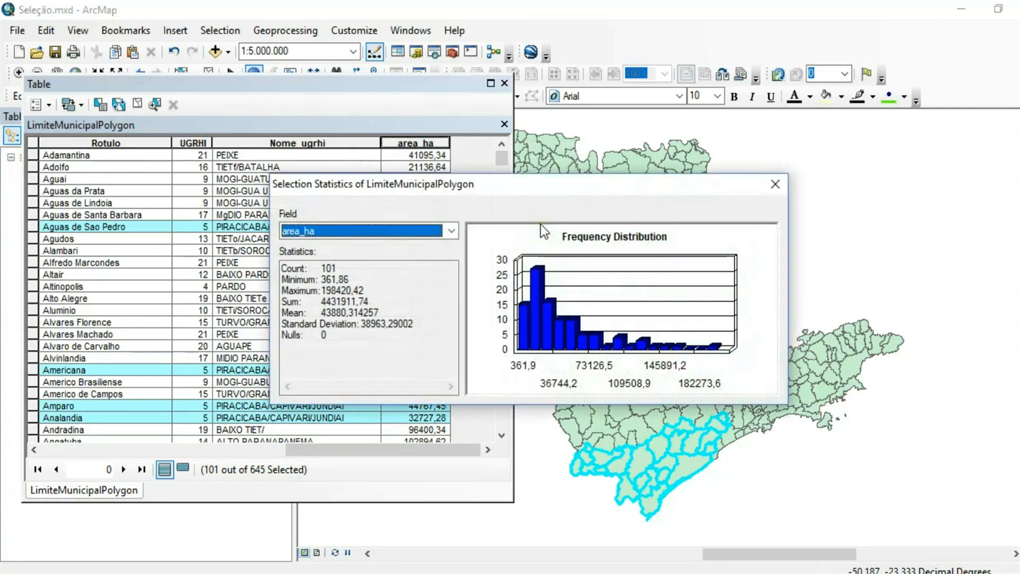
left_click(320, 301)
left_click_drag(319, 301, 371, 301)
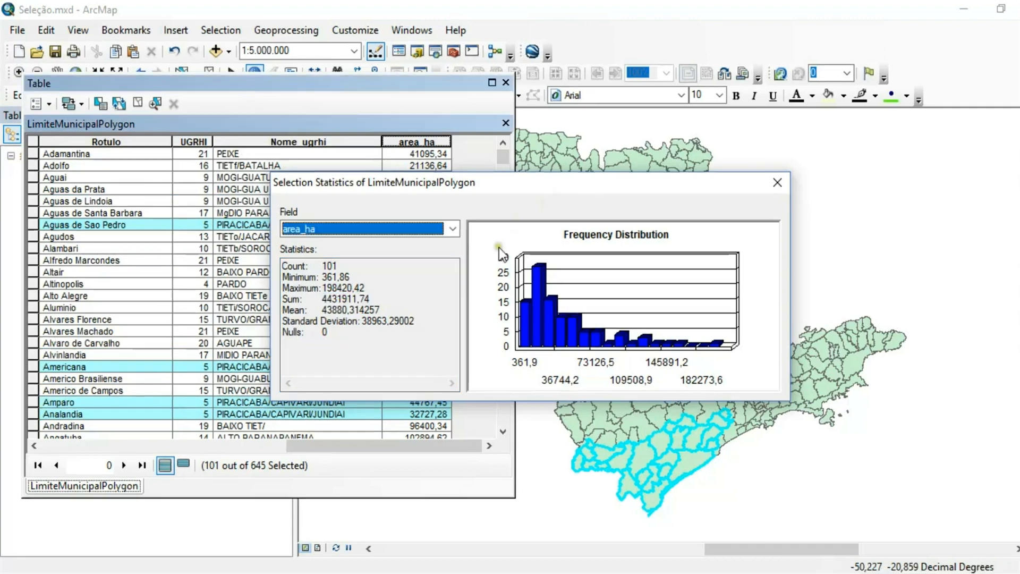
left_click(778, 182)
left_click(506, 83)
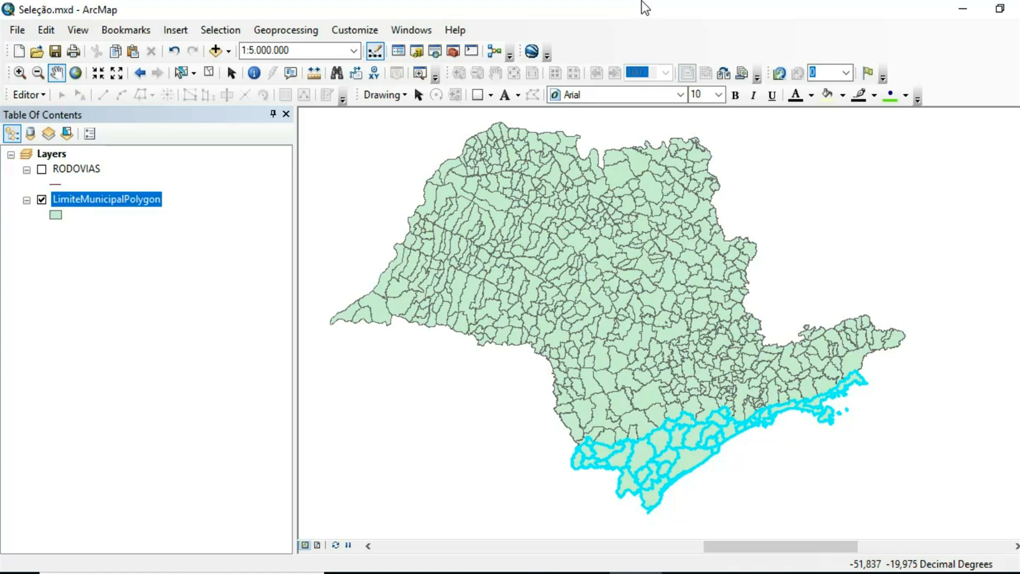
Step: Start a data export of LimiteMunicipalPolygon, limited to the selected features and using the layer's source coordinate system
right_click(126, 200)
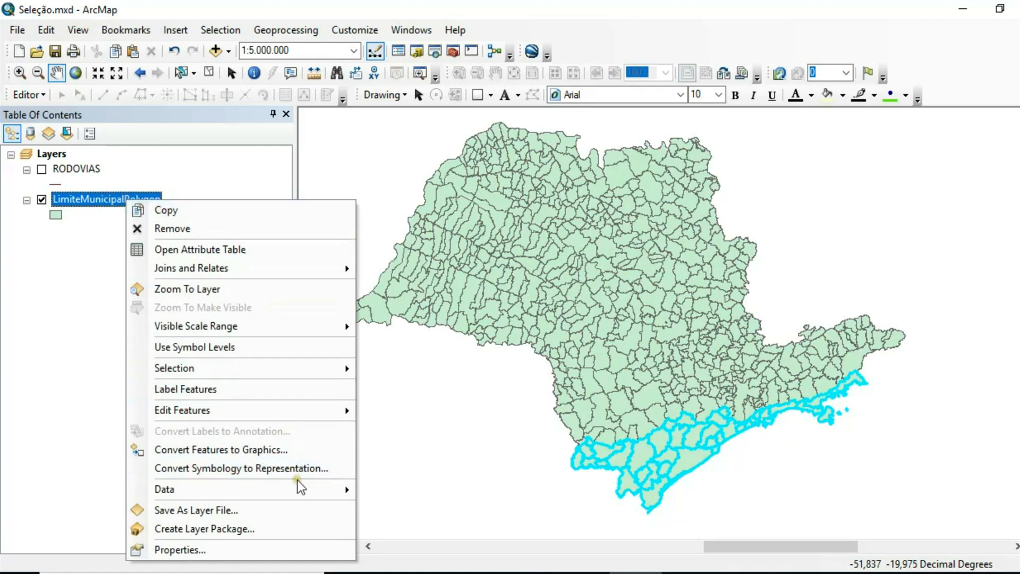
mouse_move(313, 494)
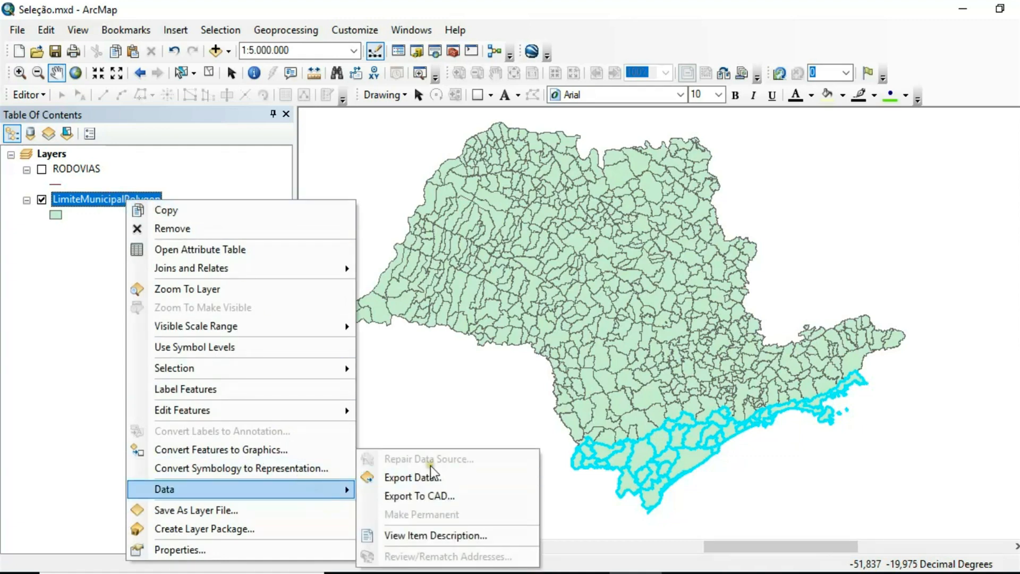
left_click(489, 477)
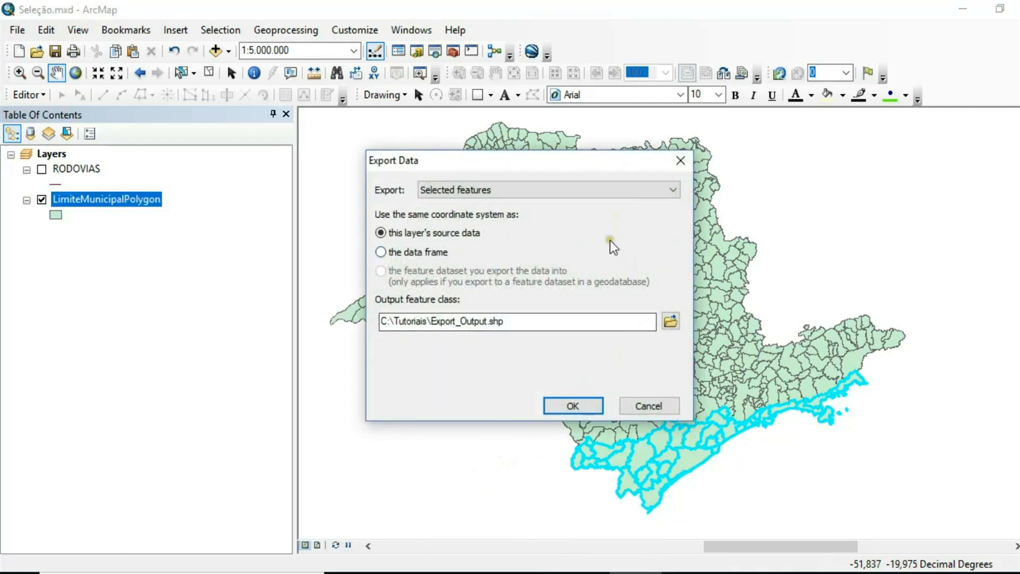
left_click_drag(431, 321, 488, 321)
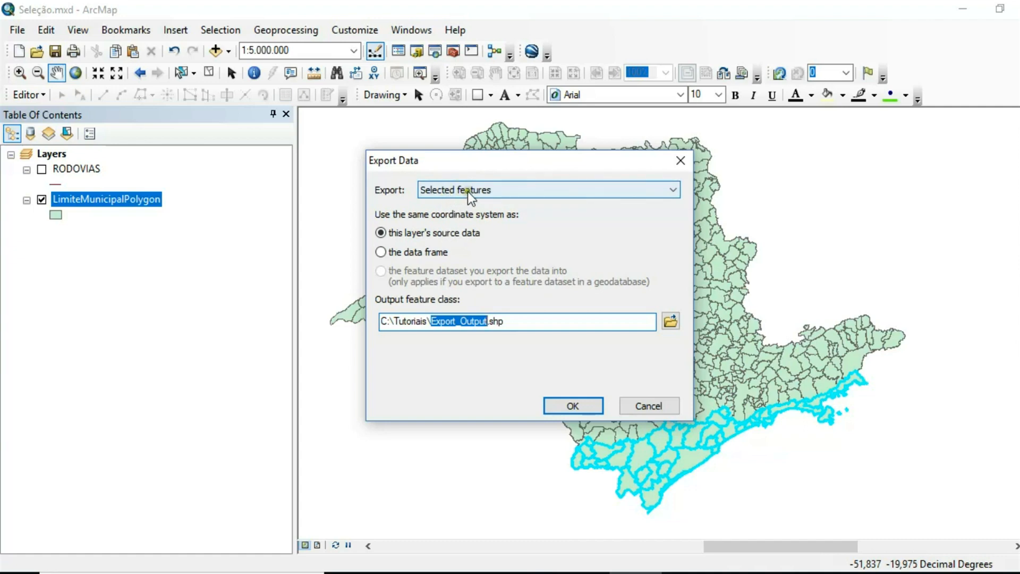
left_click(668, 197)
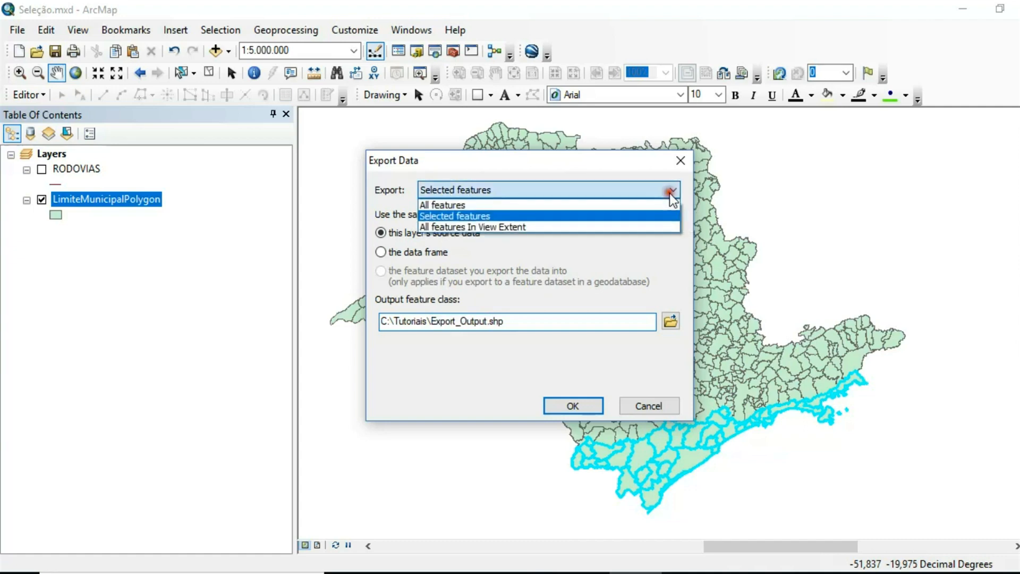
left_click(611, 216)
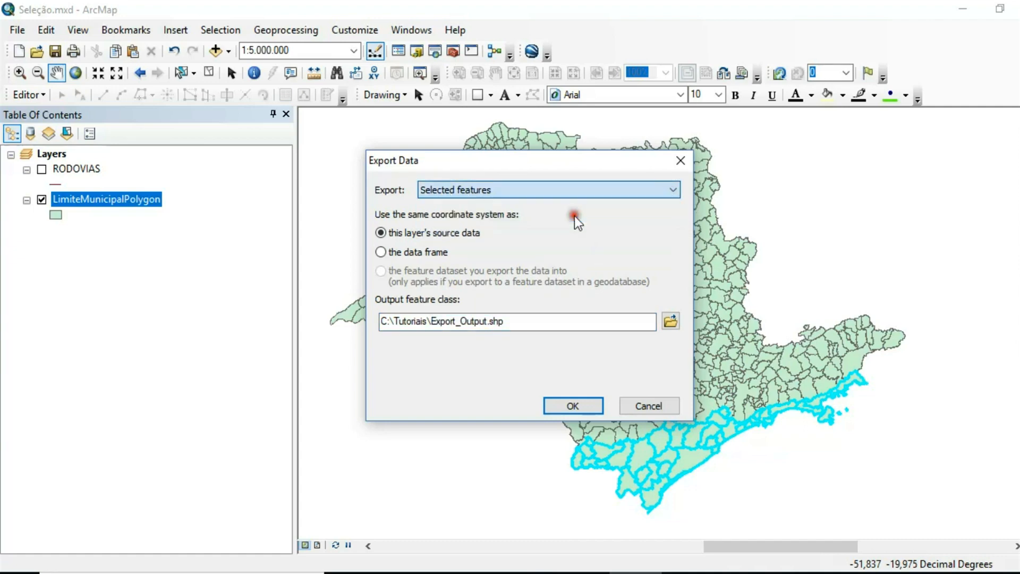
Step: Name the output C:\Tutoriais\municípios_ZC_paulista.shp, export the selected municipalities and add the exported data to the map as a layer
left_click(435, 321)
left_click_drag(435, 321, 488, 322)
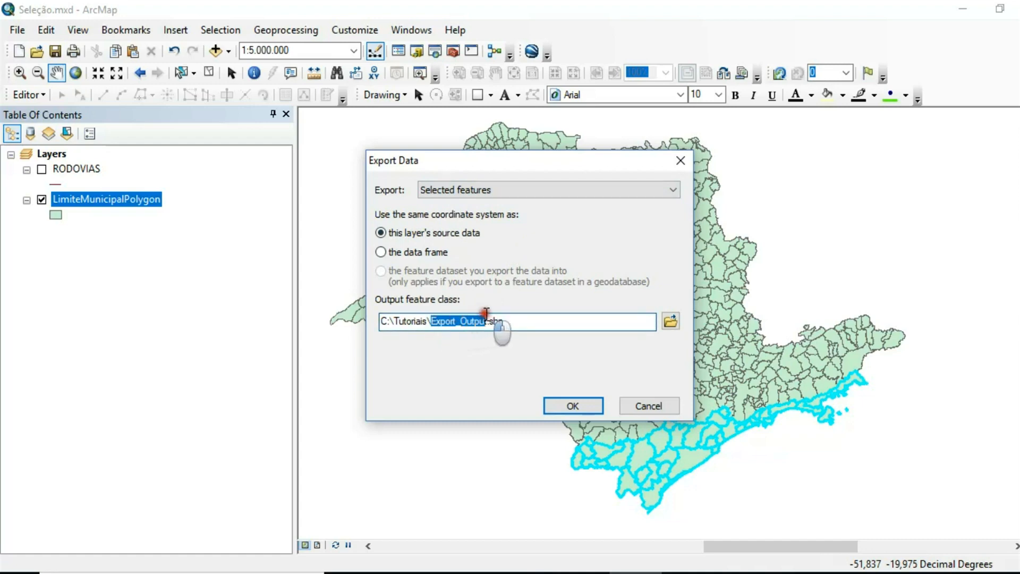
type("municipi")
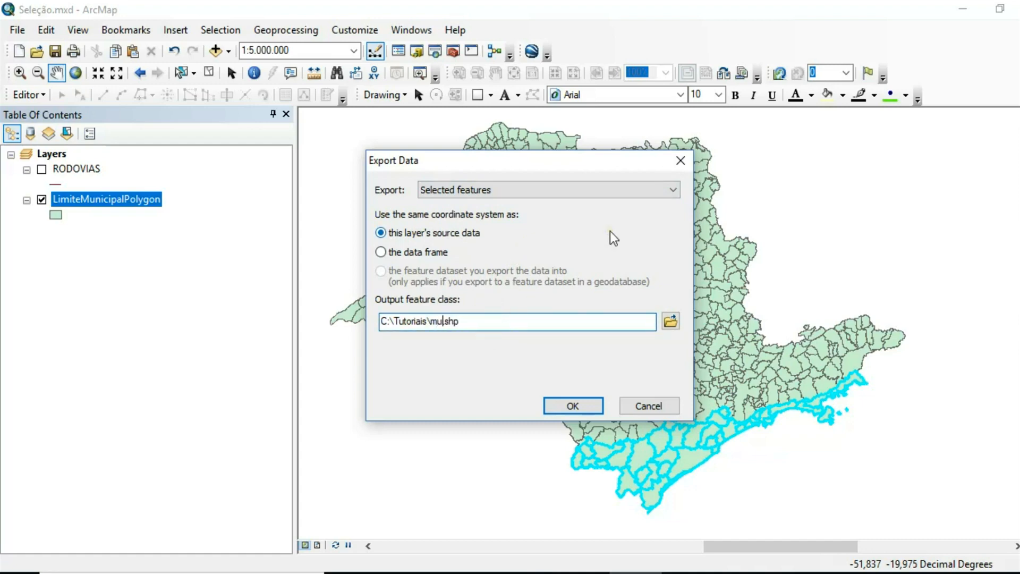
type("os_ZC_PAUL")
key("BackSpace")
key("BackSpace")
key("BackSpace")
key("BackSpace")
type("paulista")
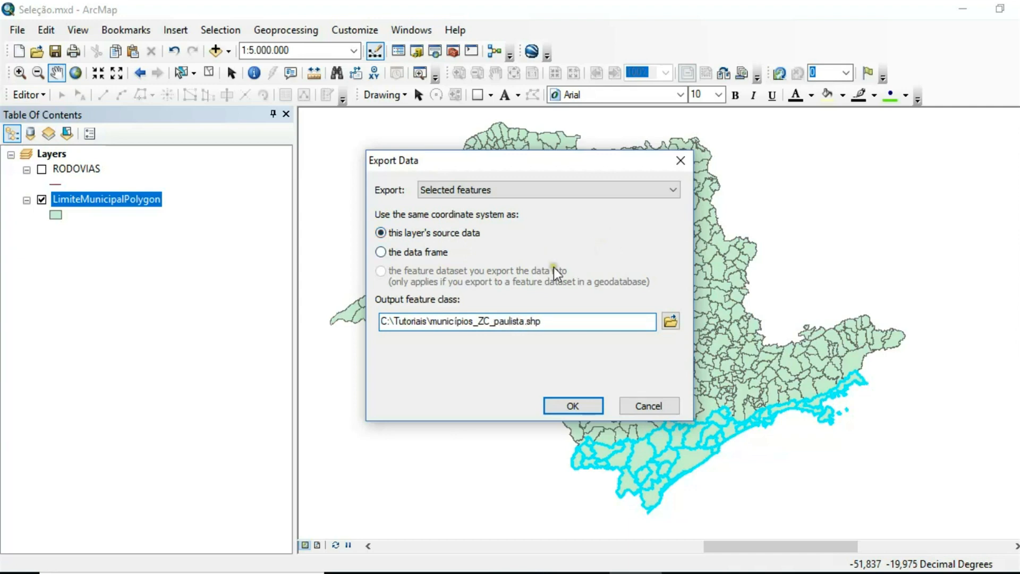
left_click(572, 405)
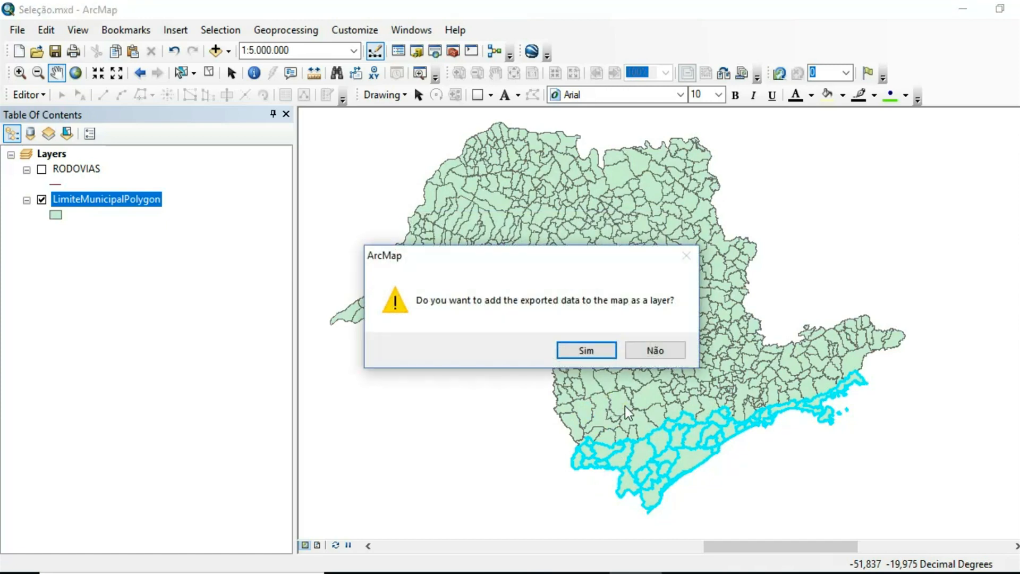
left_click(584, 352)
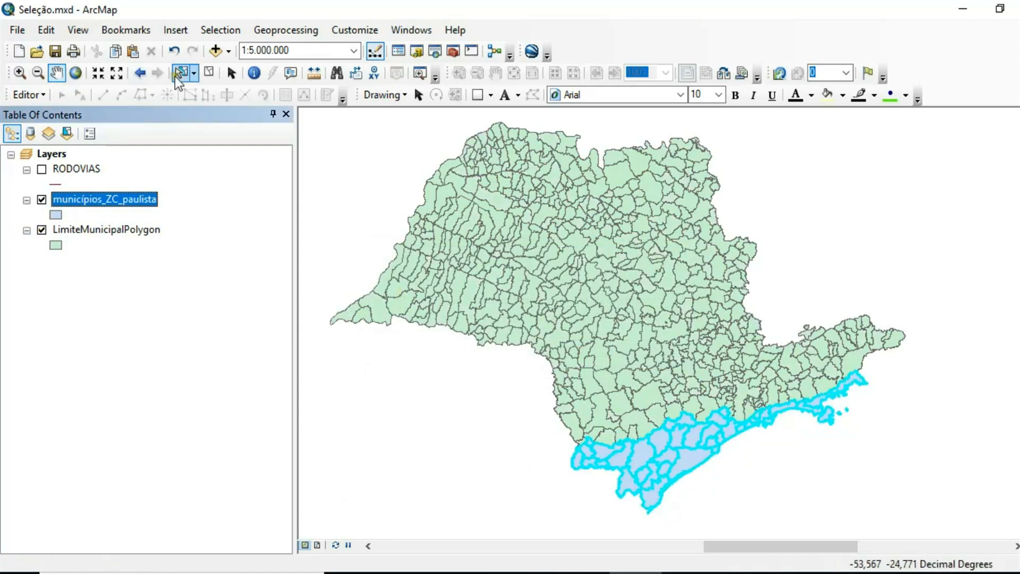
Step: Clear the feature selection and hide the LimiteMunicipalPolygon layer so only the exported municipalities are displayed
left_click(208, 73)
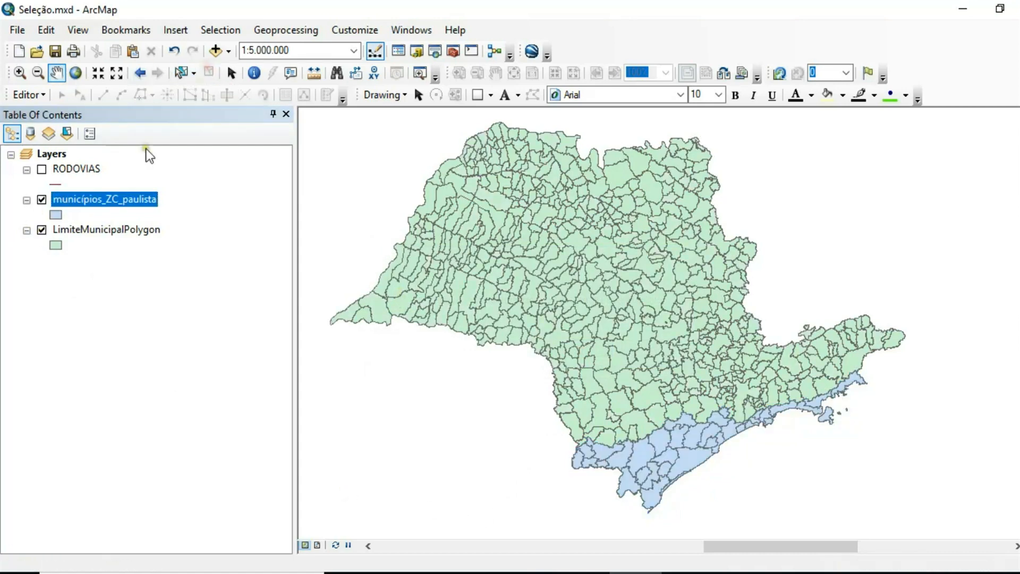
left_click(42, 230)
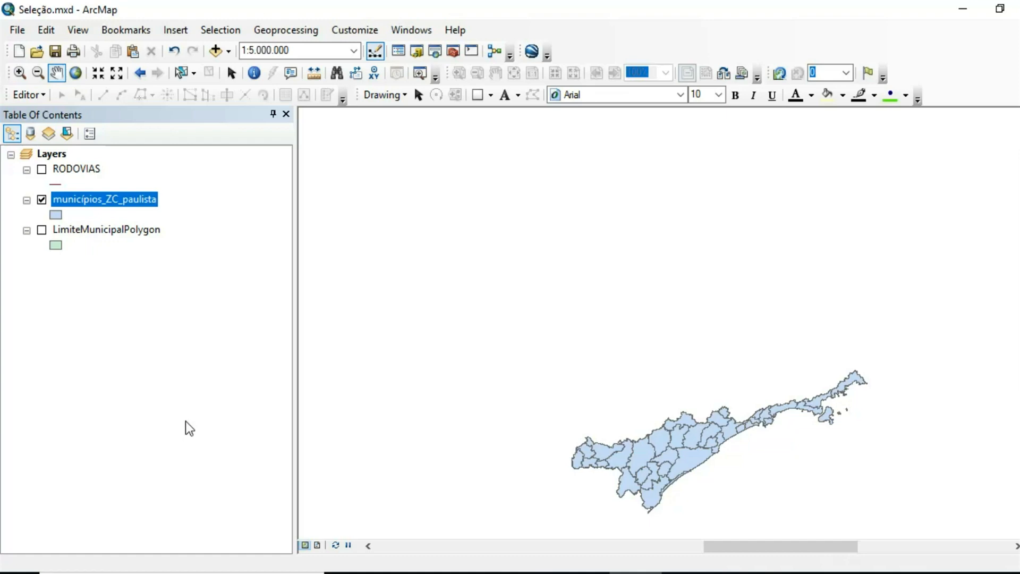
left_click(215, 30)
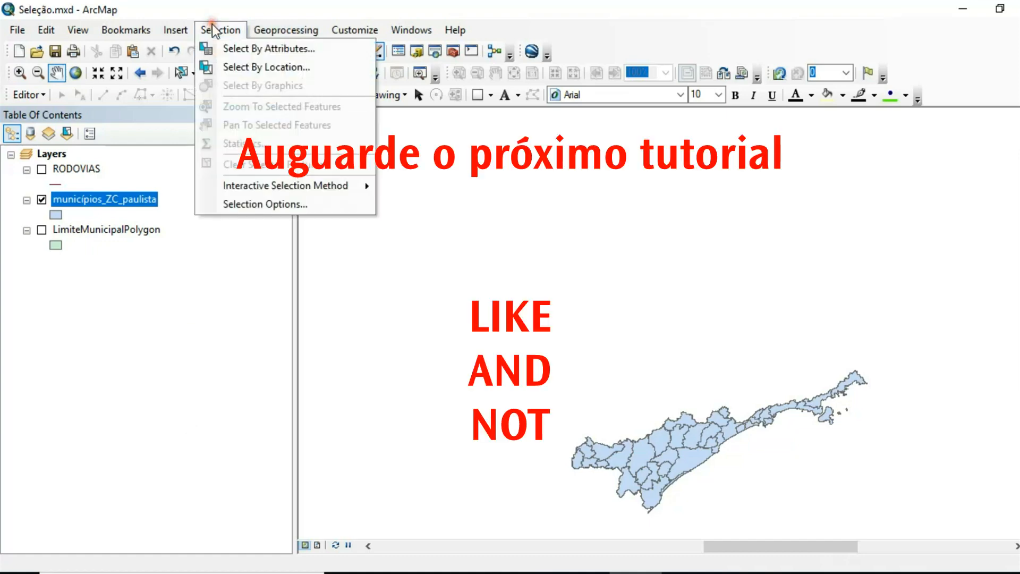
left_click(231, 43)
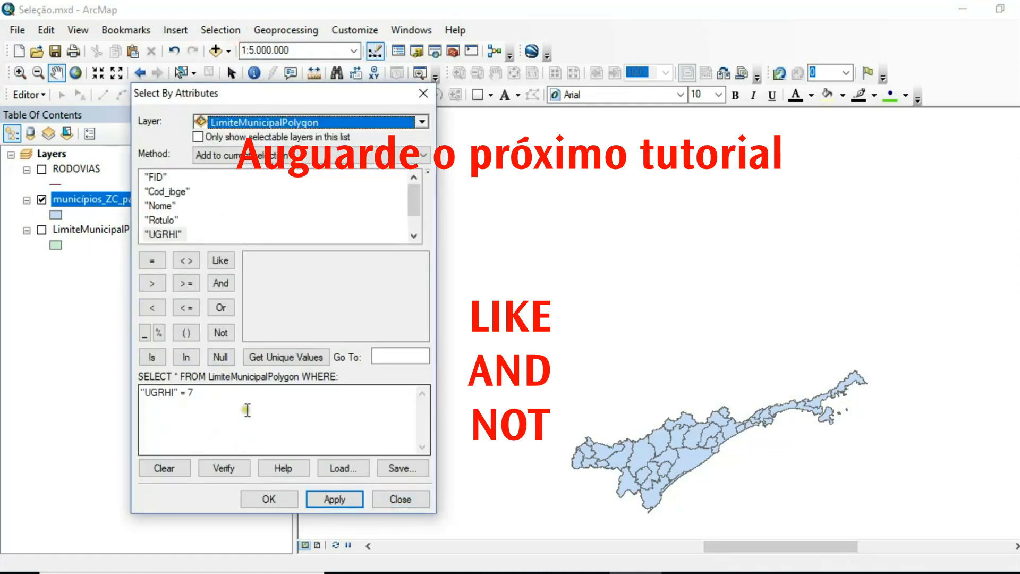
left_click(212, 393)
left_click_drag(213, 394, 140, 393)
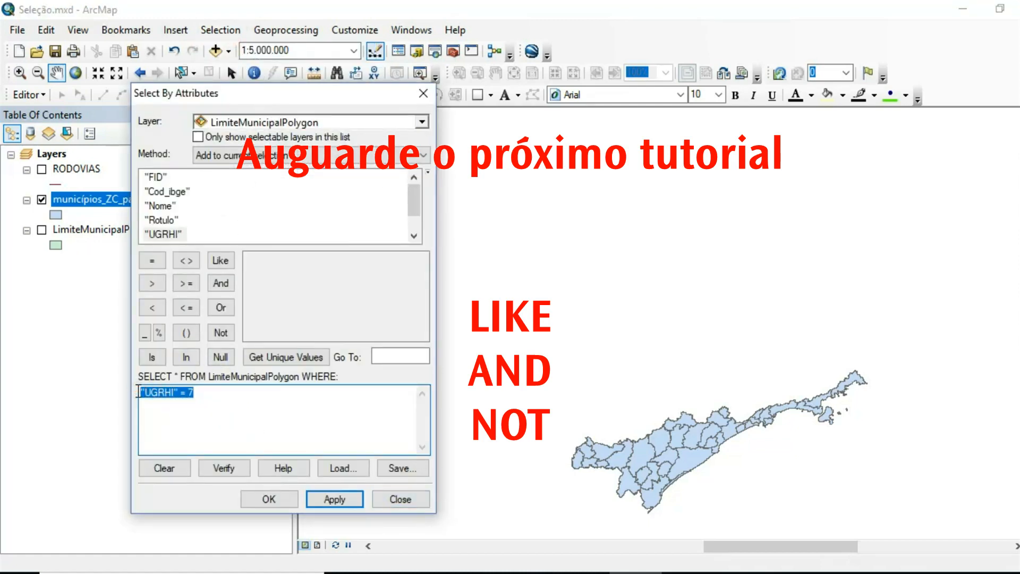
key("Delete")
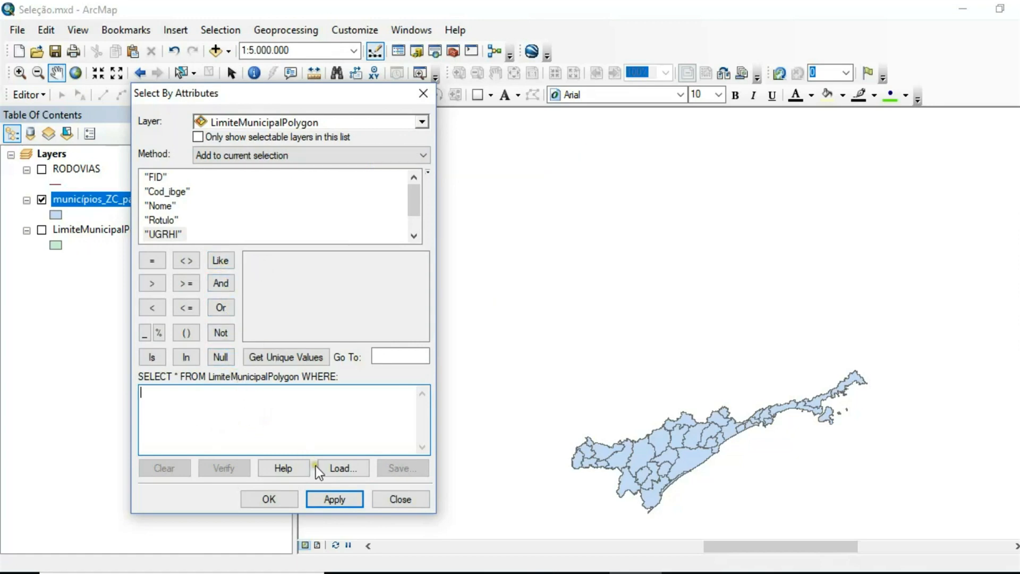
left_click(388, 501)
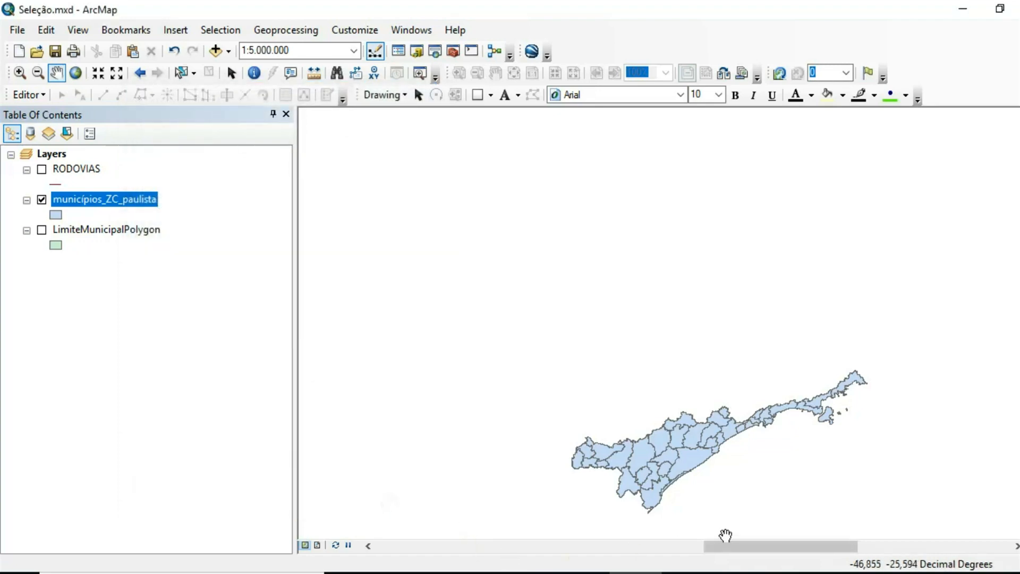